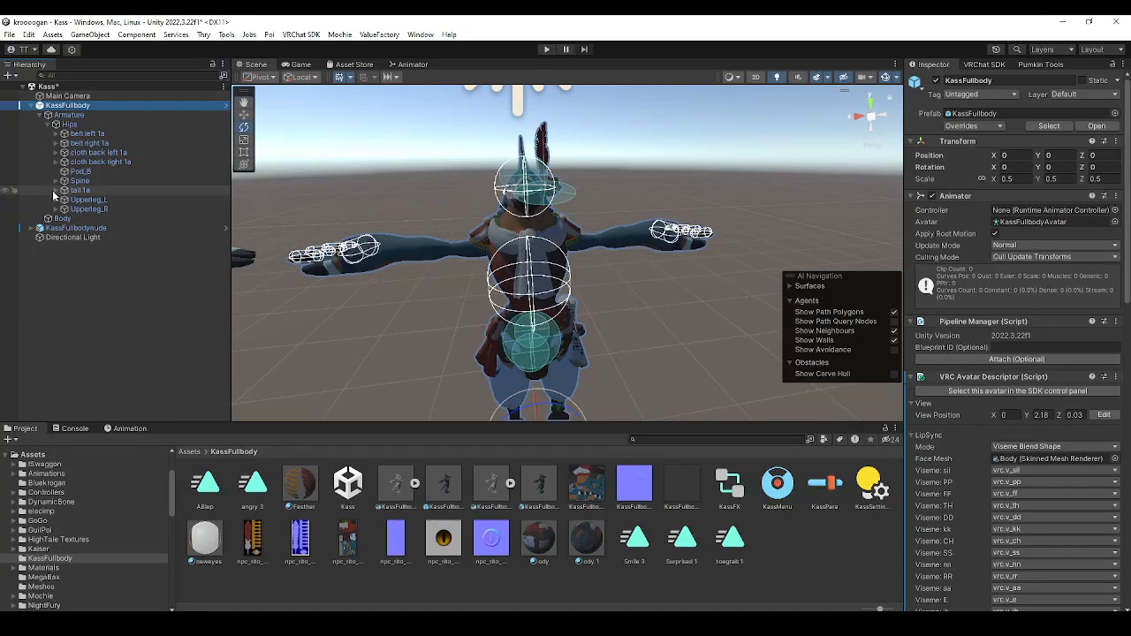
Examine the VRC Phys Bone settings of the tail 1a bone, including the Is Animated option
click(75, 195)
right_drag(323, 235, 317, 226)
middle_drag(317, 226, 422, 270)
right_drag(421, 270, 495, 247)
middle_drag(495, 248, 518, 260)
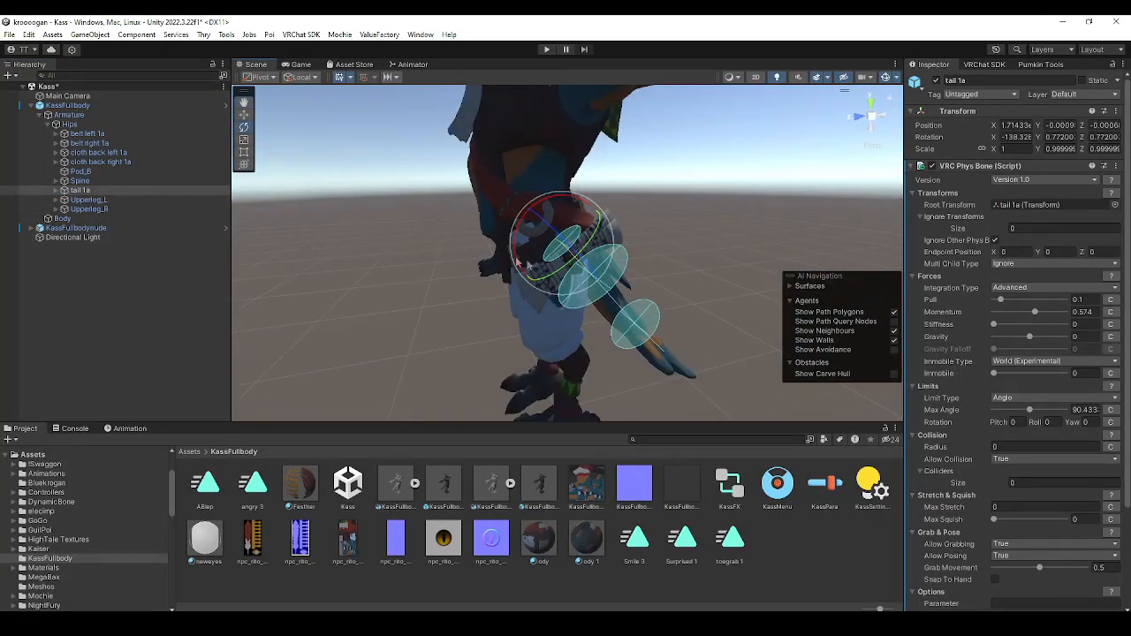
scroll(974, 351, down, 3)
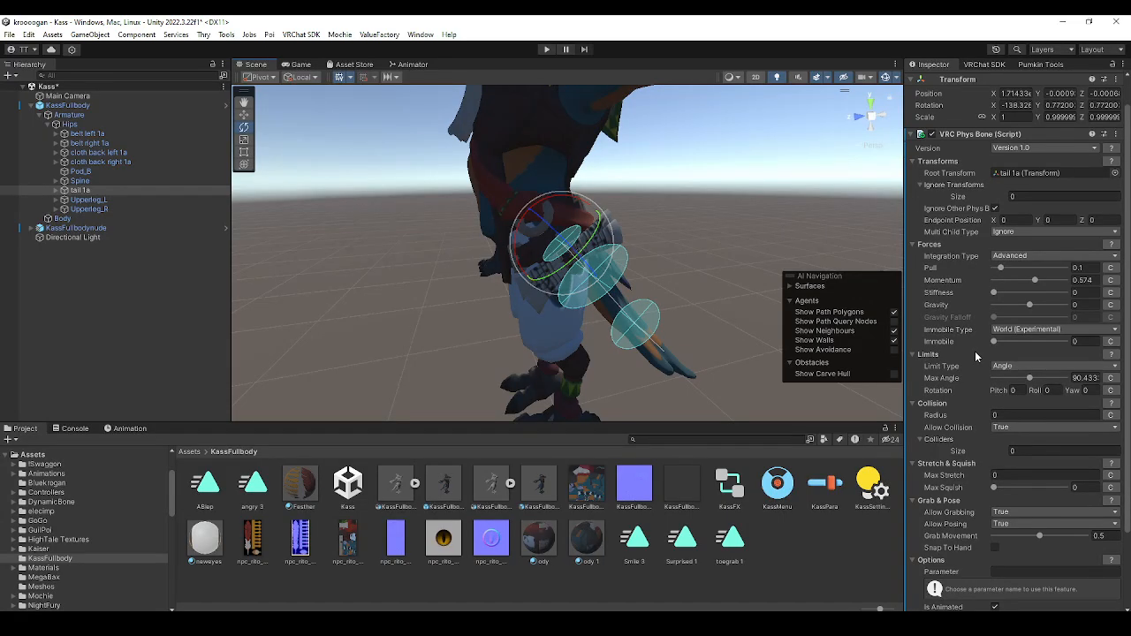
scroll(978, 359, down, 1)
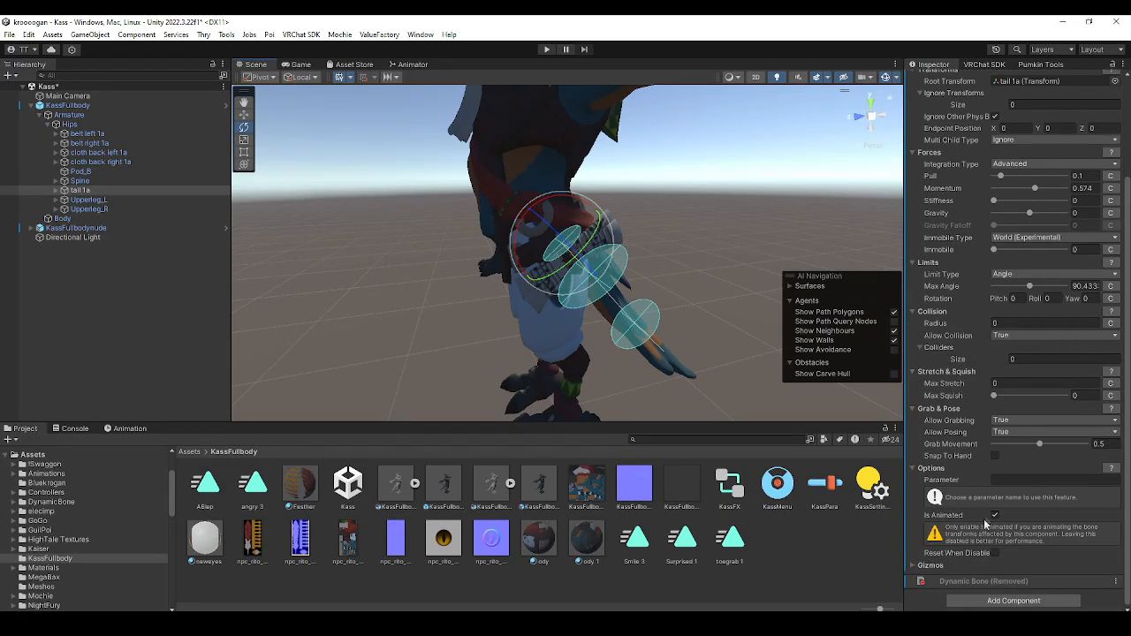
scroll(997, 517, up, 1)
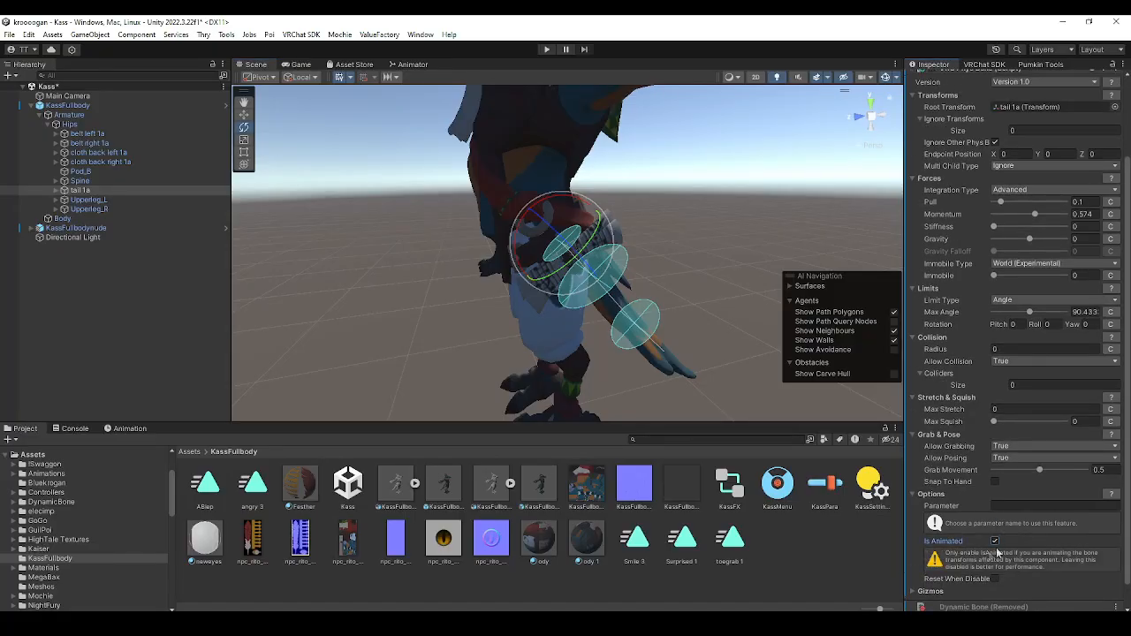
scroll(972, 473, up, 4)
scroll(718, 301, down, 4)
alt+drag(699, 301, 667, 193)
scroll(644, 256, up, 2)
Customize the playable layers of KassFullbody's avatar descriptor and assign KassFX as the FX controller
click(71, 105)
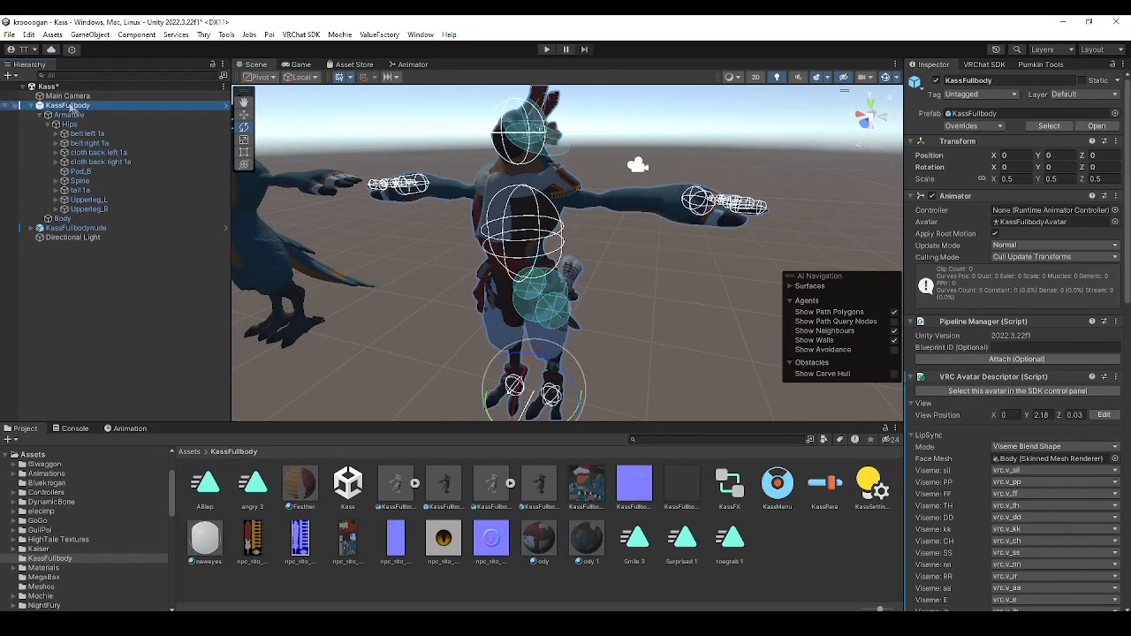
scroll(1025, 350, down, 10)
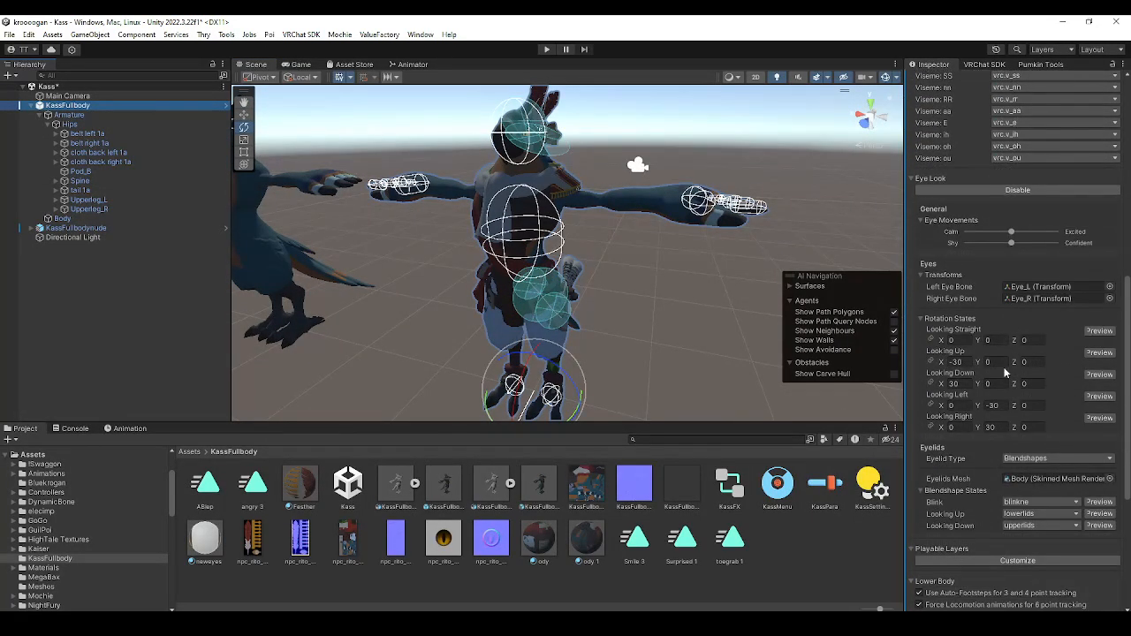
scroll(1005, 374, down, 3)
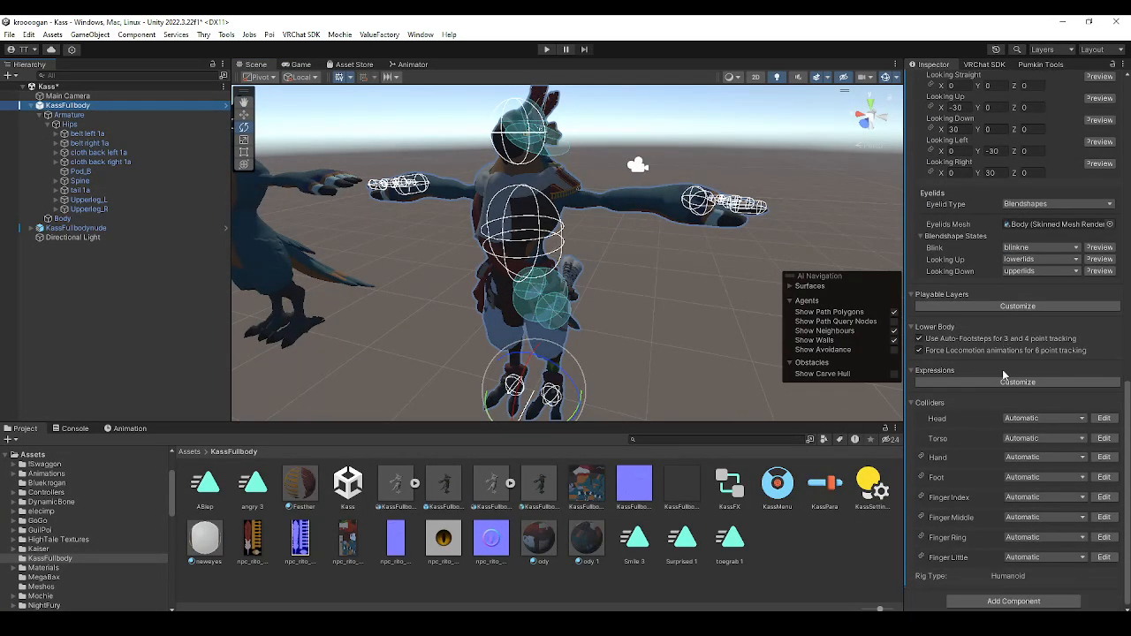
click(987, 307)
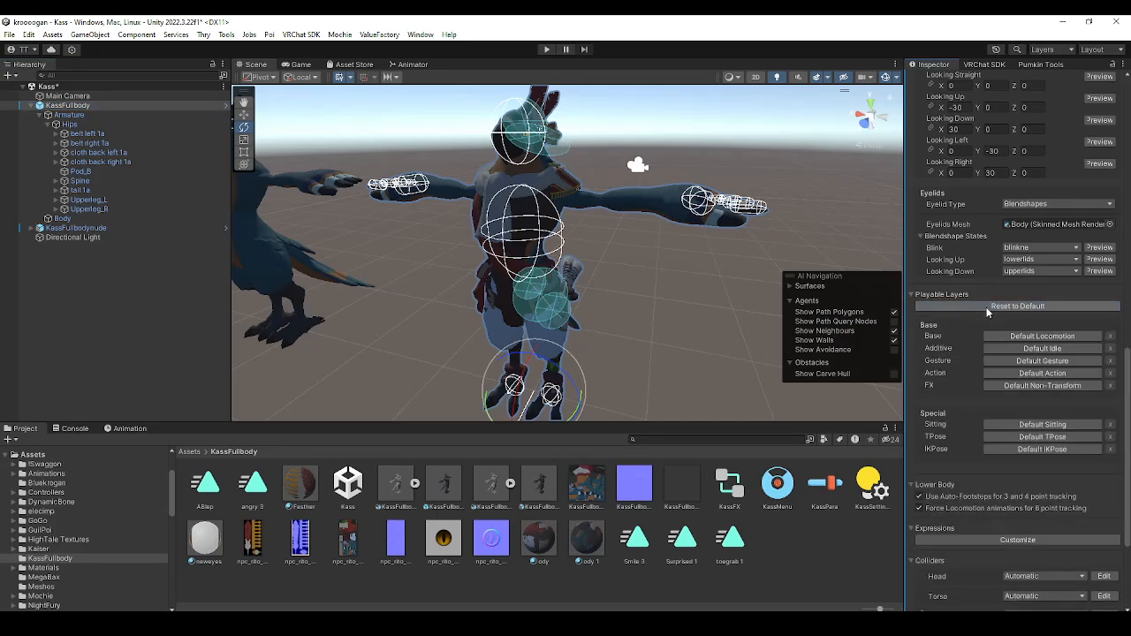
click(1032, 388)
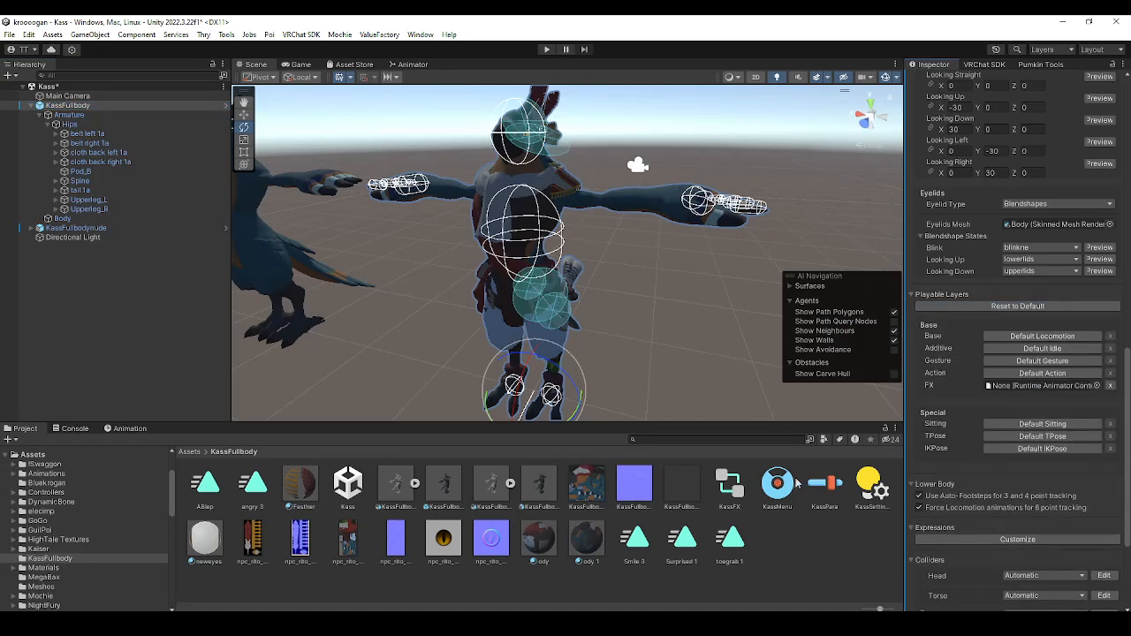
drag(730, 486, 1024, 392)
Customize the avatar's expressions, assigning KassMenu as the menu and KassPara as the parameters
scroll(999, 450, down, 5)
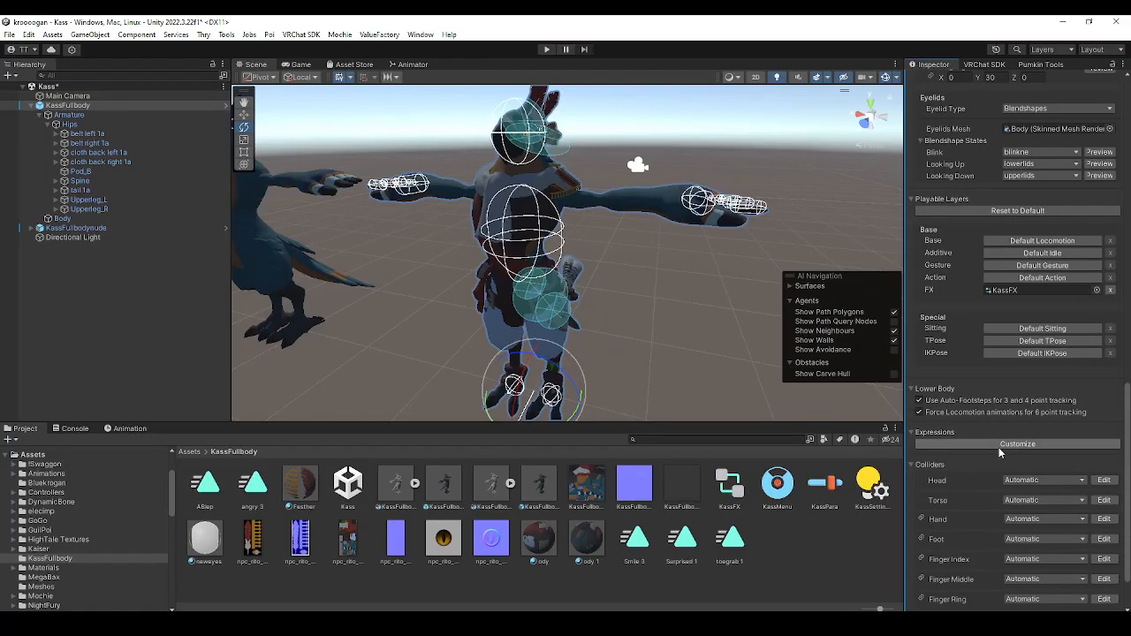
click(962, 383)
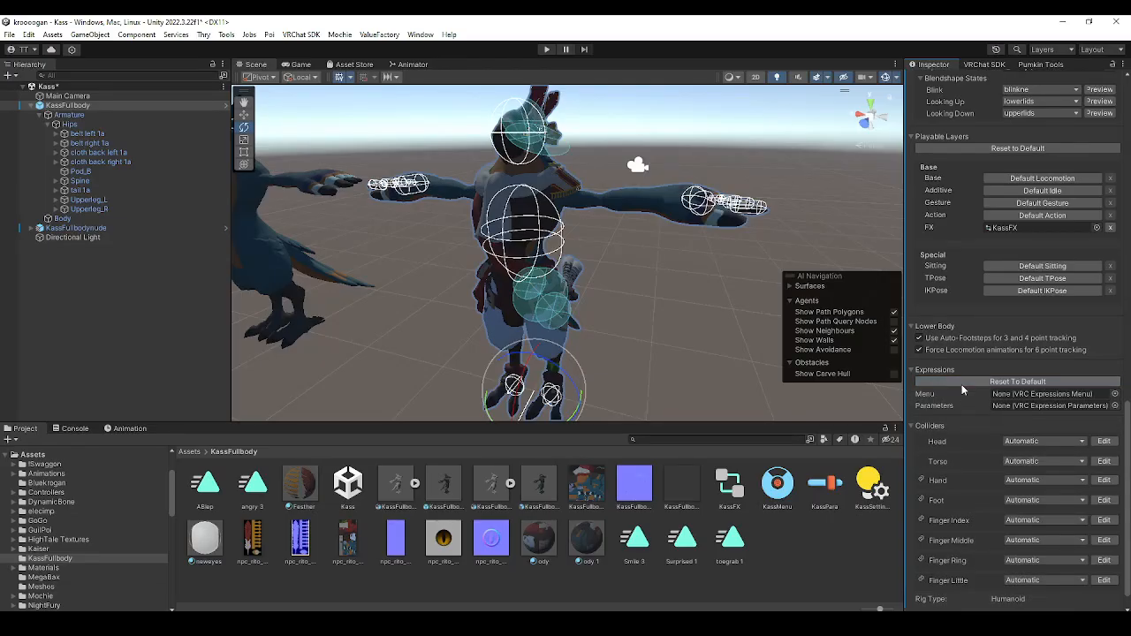
drag(825, 484, 1020, 395)
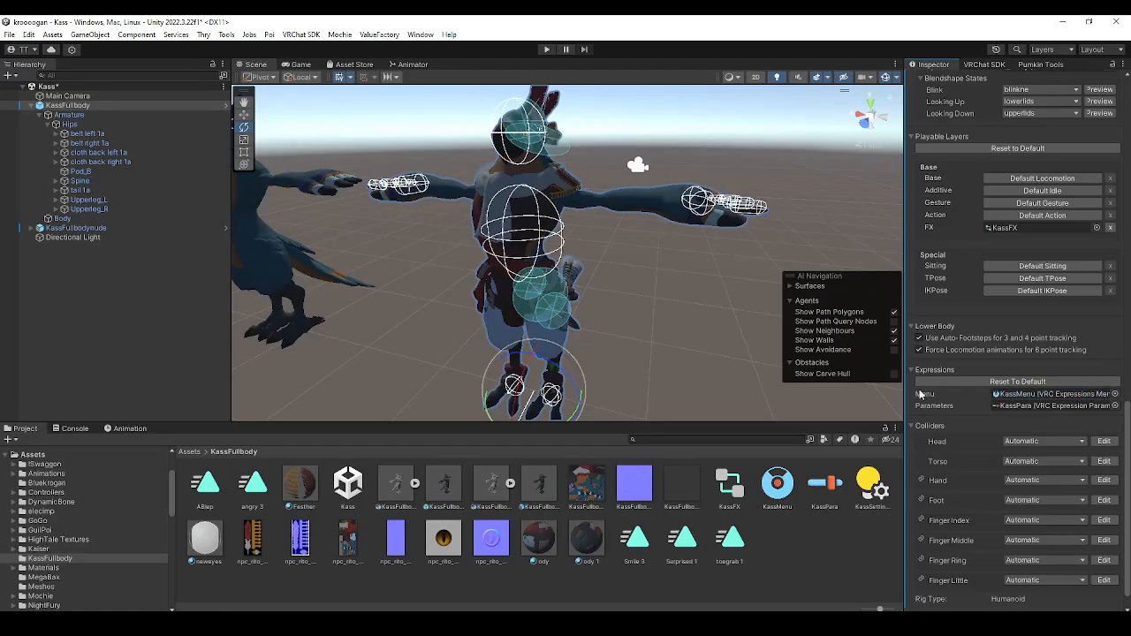
Remove all three default parameters from the KassPara expression parameters asset
click(780, 494)
click(828, 483)
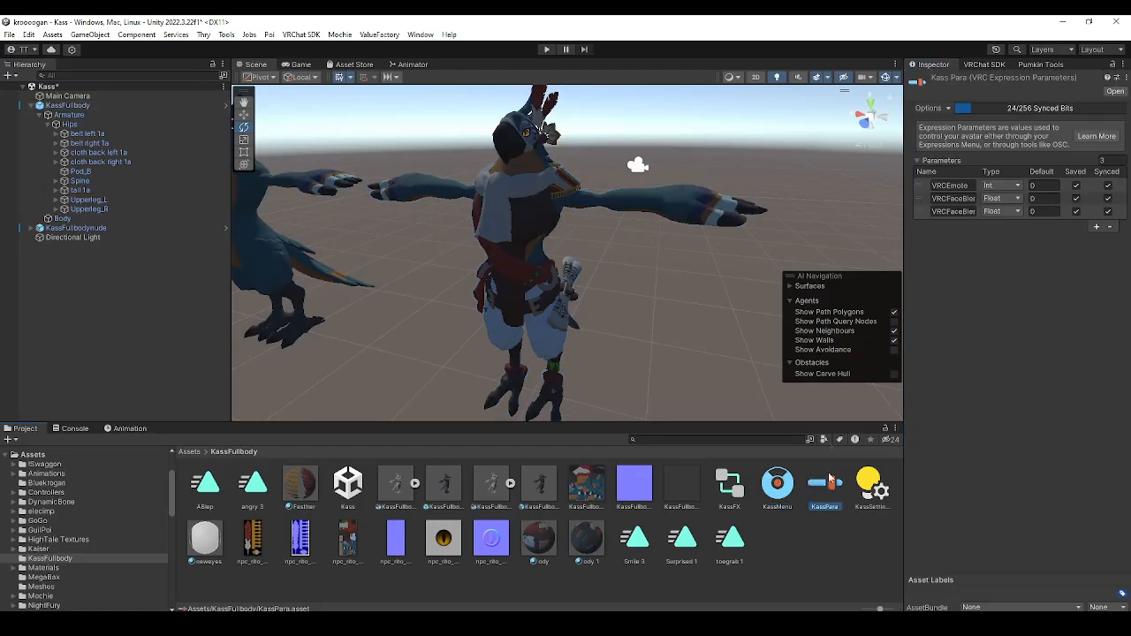
click(1110, 226)
click(1110, 213)
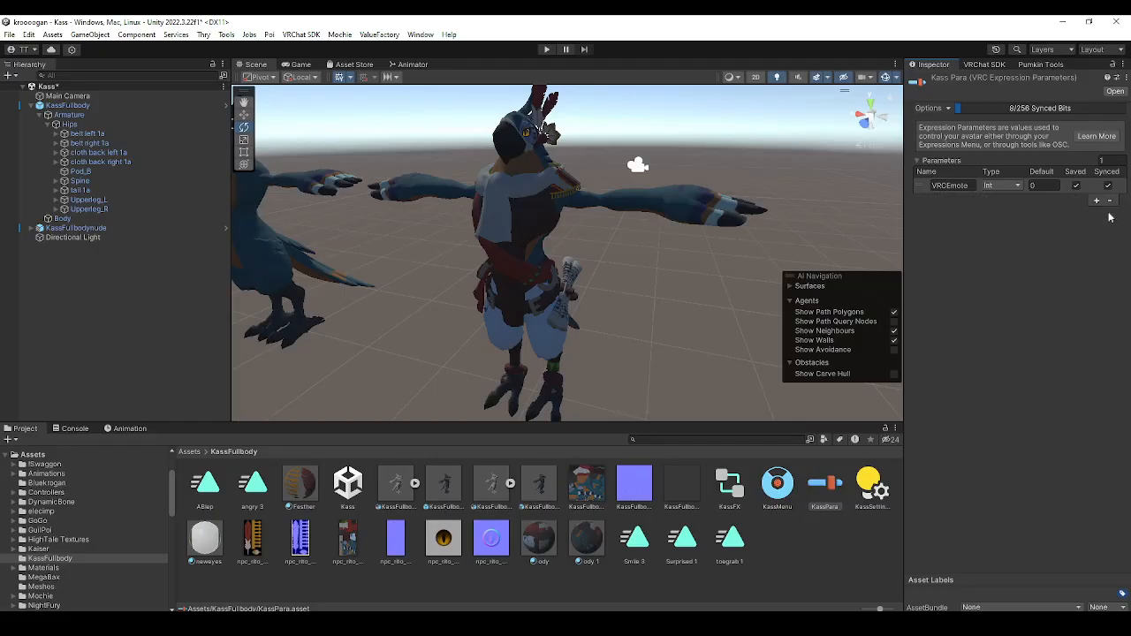
click(1110, 200)
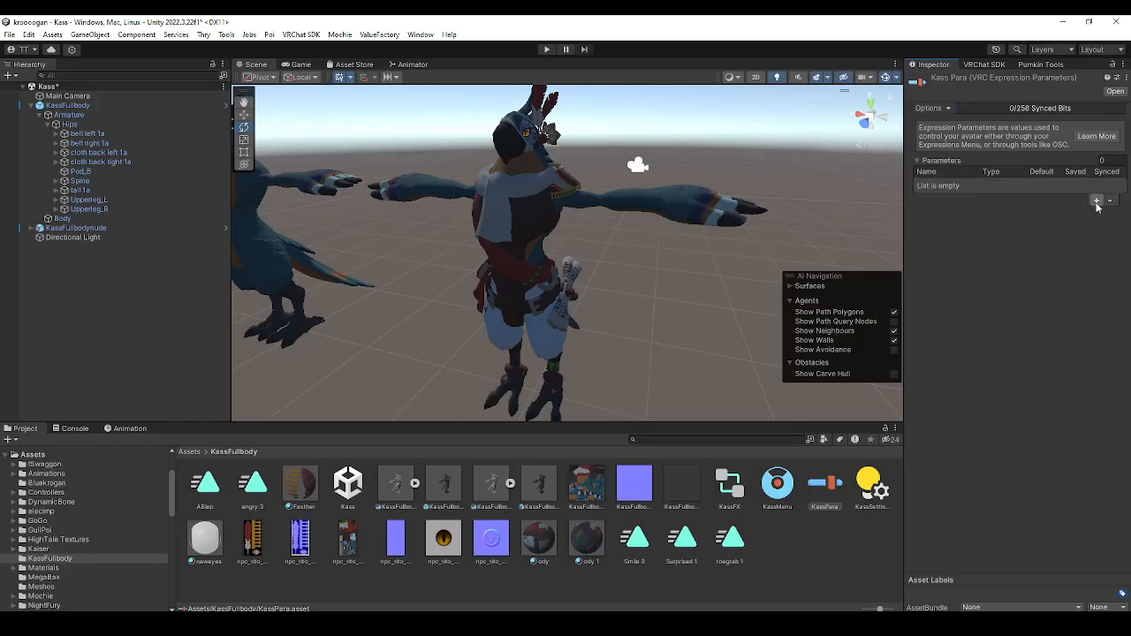
Add a Float expression parameter named tail to KassPara
click(1097, 201)
click(1014, 188)
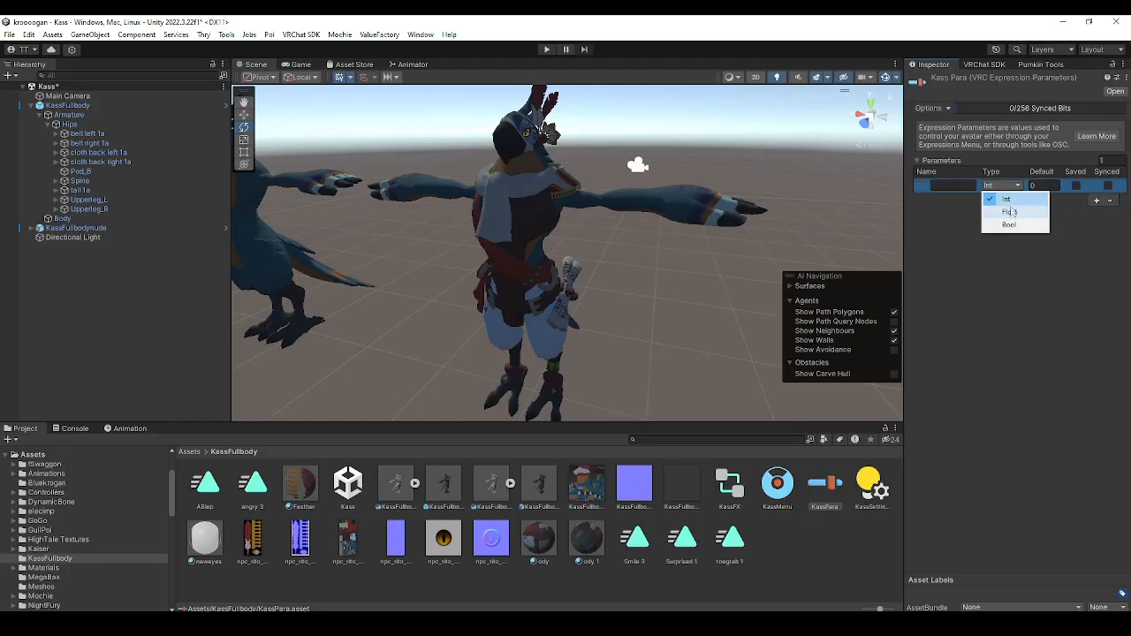
click(1009, 213)
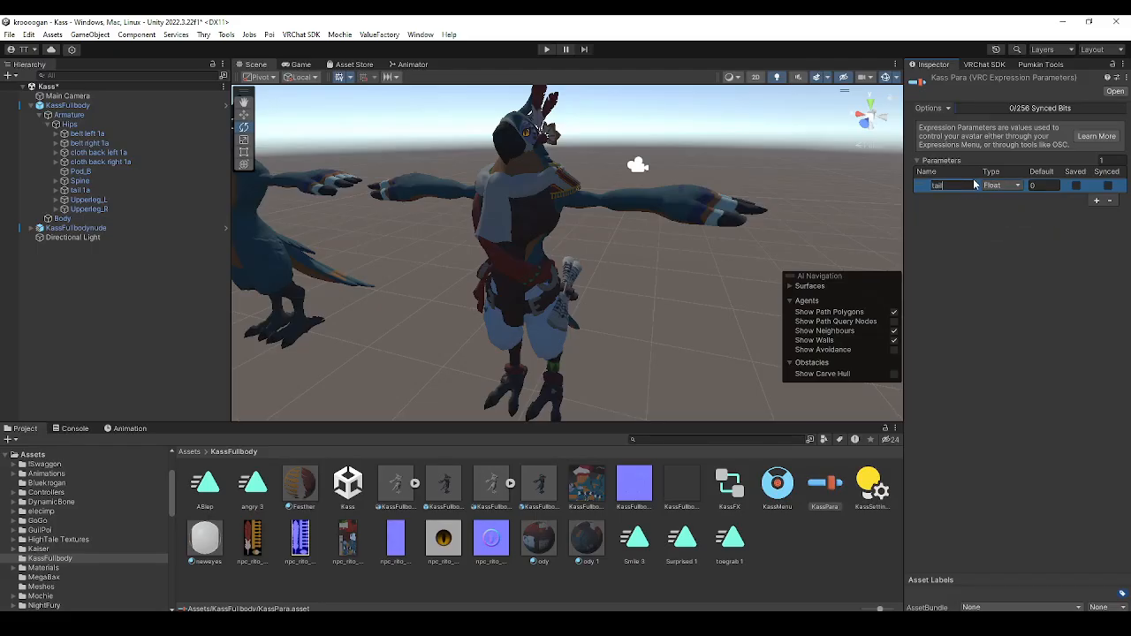
click(968, 252)
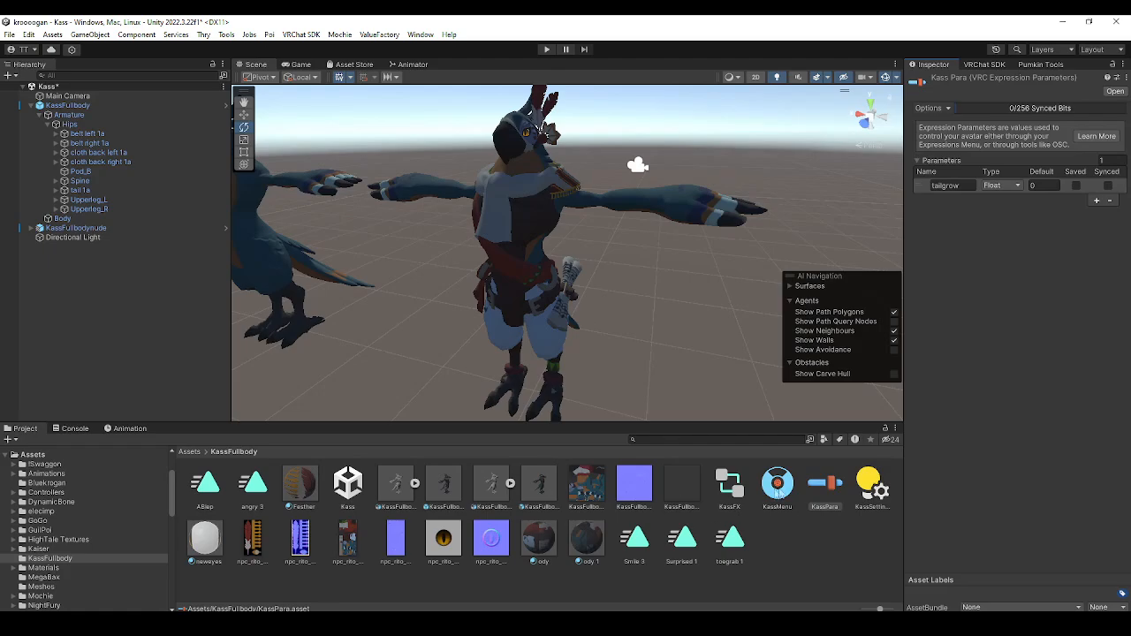
Add an animator layer named Tail to the KassFX controller and raise its weight to the maximum
click(724, 497)
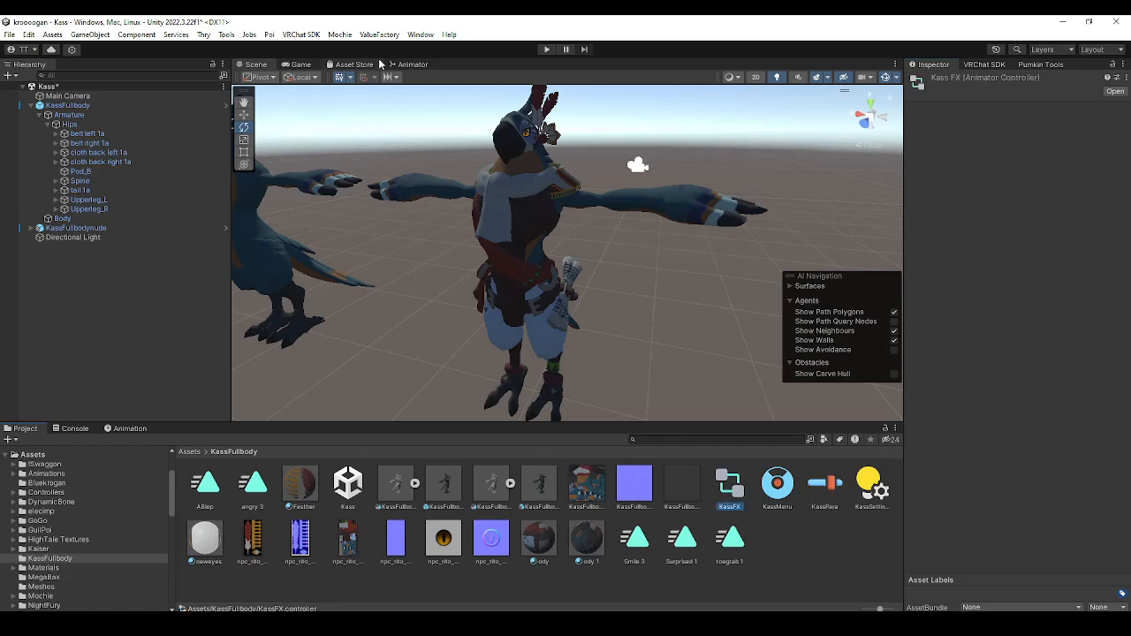
click(414, 66)
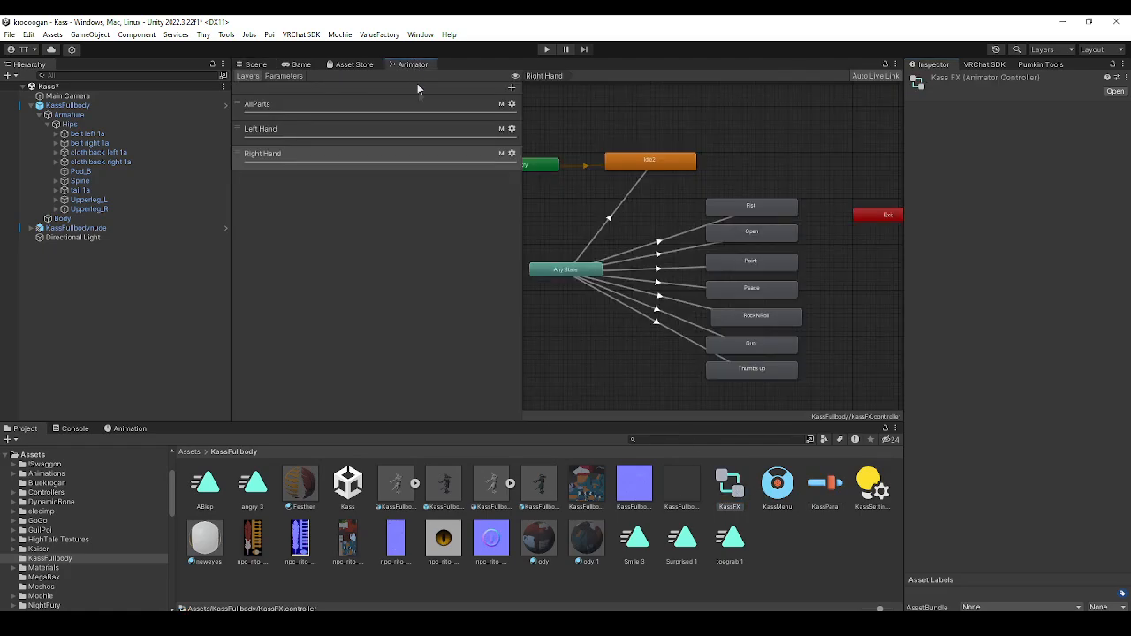
click(512, 89)
text(Tail)
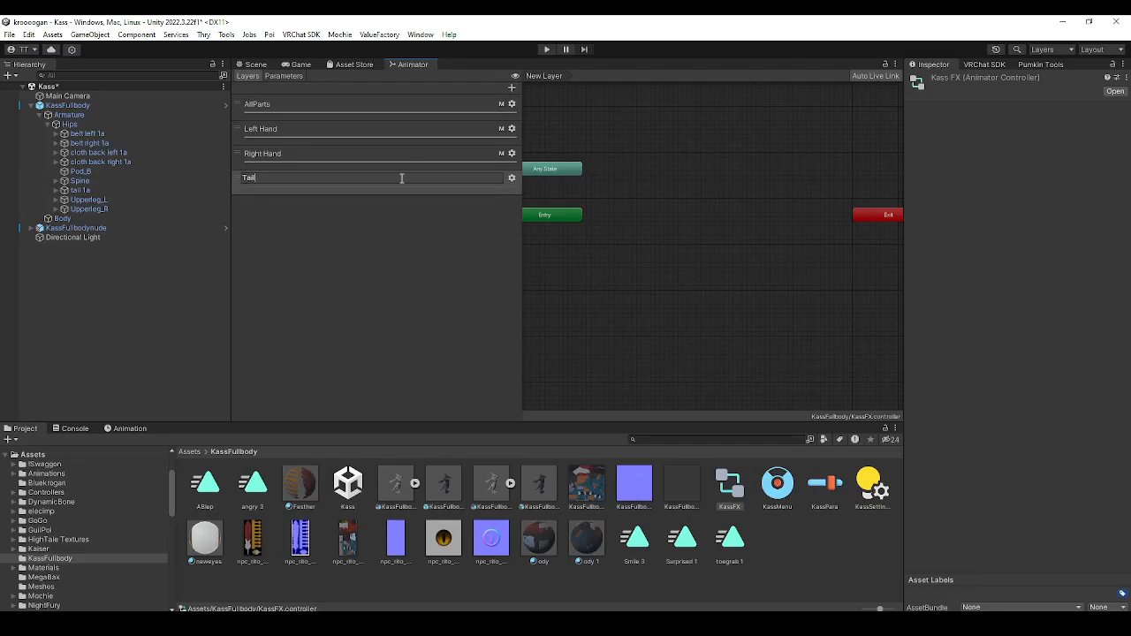
key(Return)
click(512, 177)
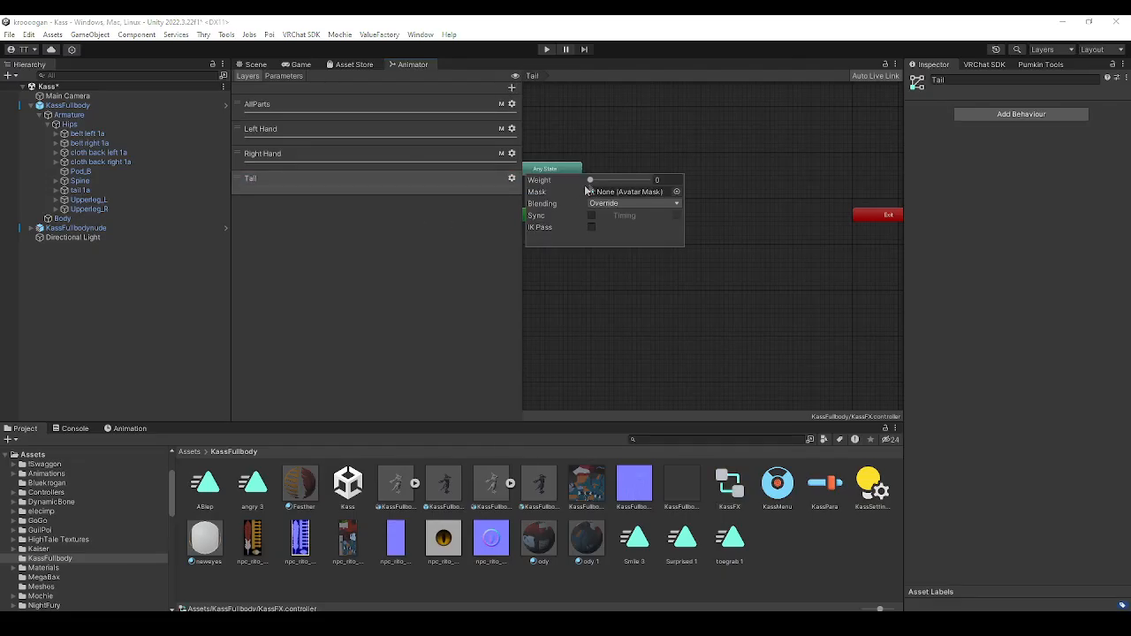
drag(592, 182, 674, 178)
click(619, 253)
Create an empty state in the Tail layer and create a new blend tree in it
scroll(749, 217, down, 2)
middle_drag(749, 216, 744, 230)
scroll(744, 230, up, 3)
right_click(658, 232)
mouse_move(673, 241)
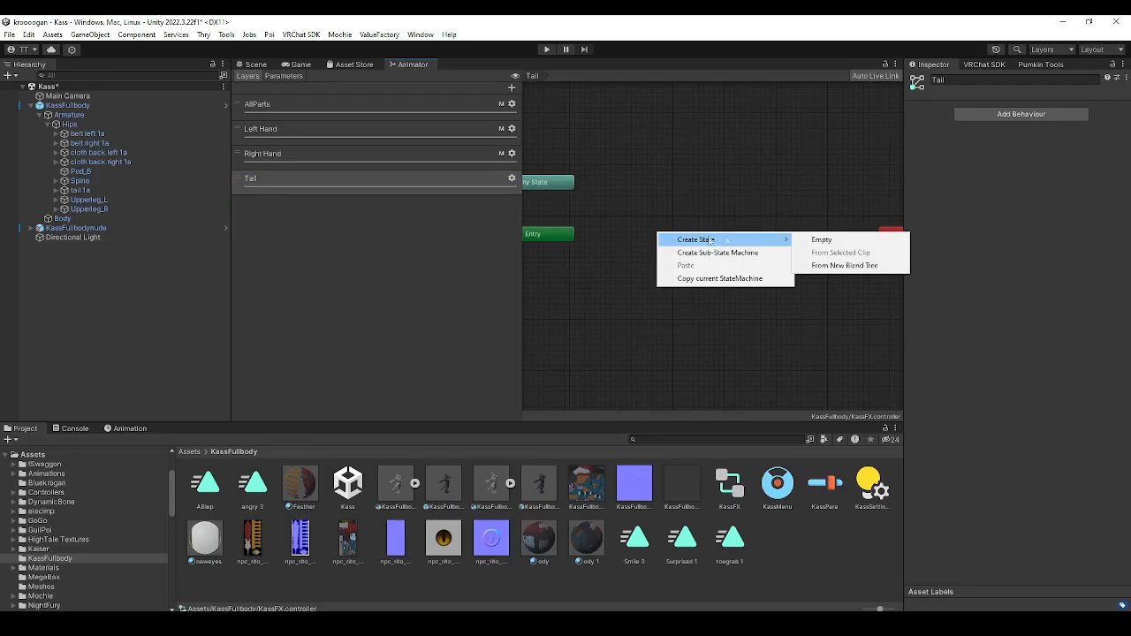
click(821, 240)
right_click(718, 241)
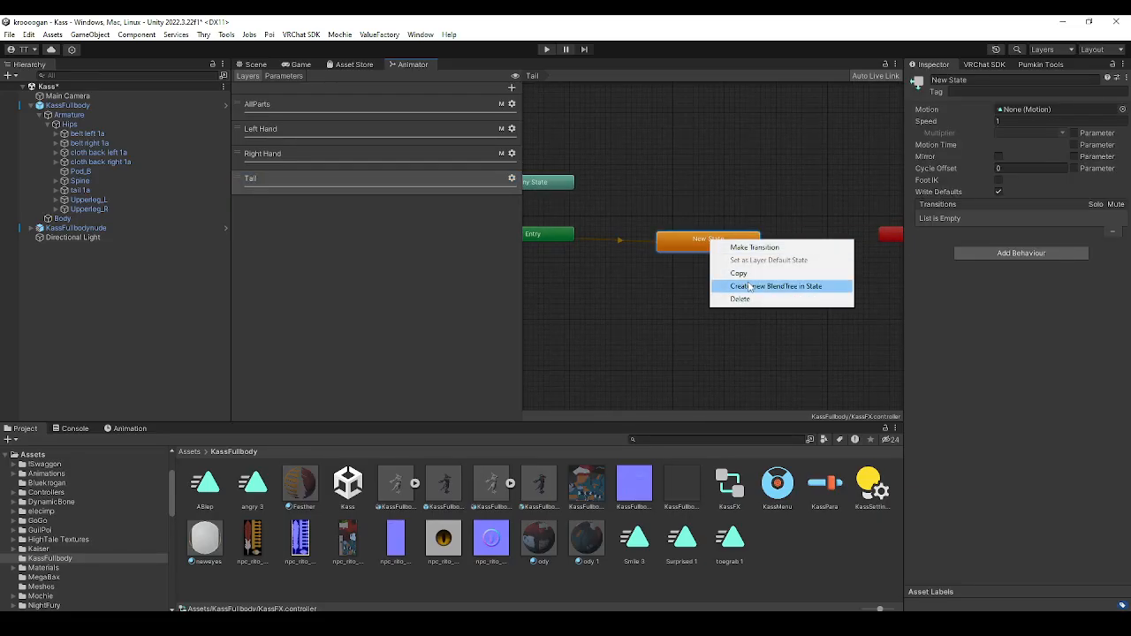
click(734, 286)
Open the new state's blend tree and add two motion slots to it
double_click(707, 244)
right_click(708, 235)
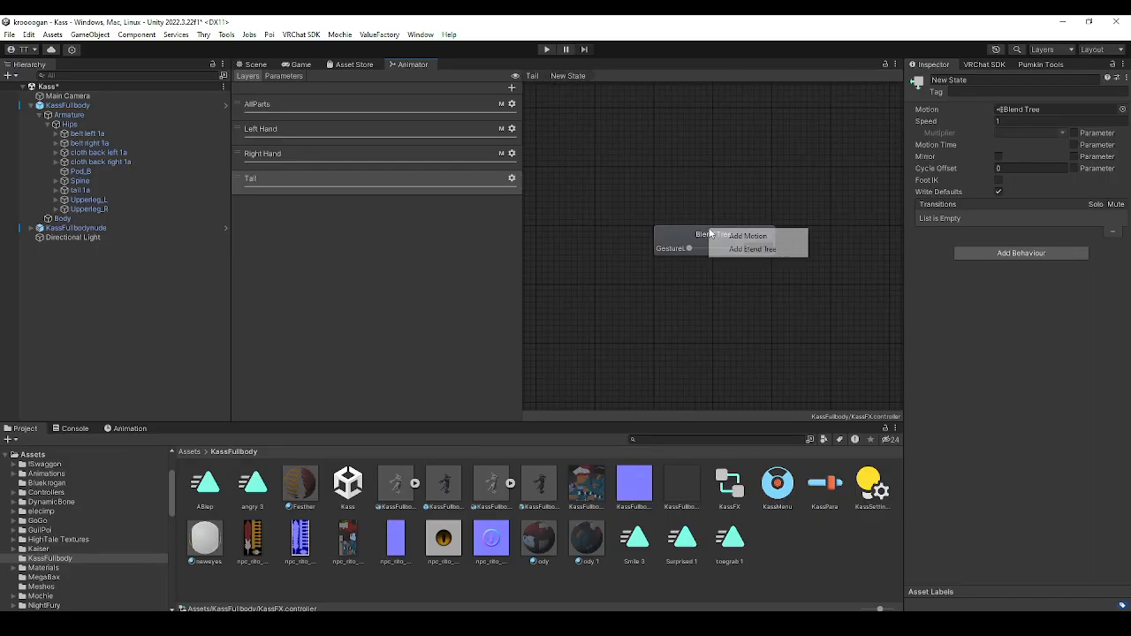
click(741, 236)
right_click(705, 237)
click(730, 245)
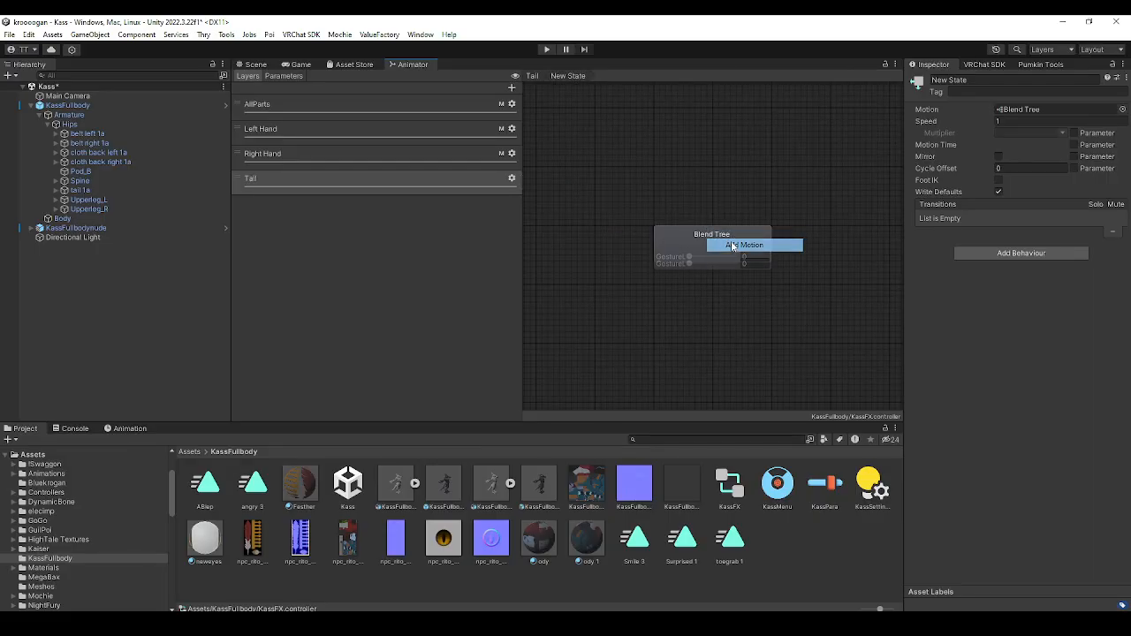
click(715, 244)
click(781, 232)
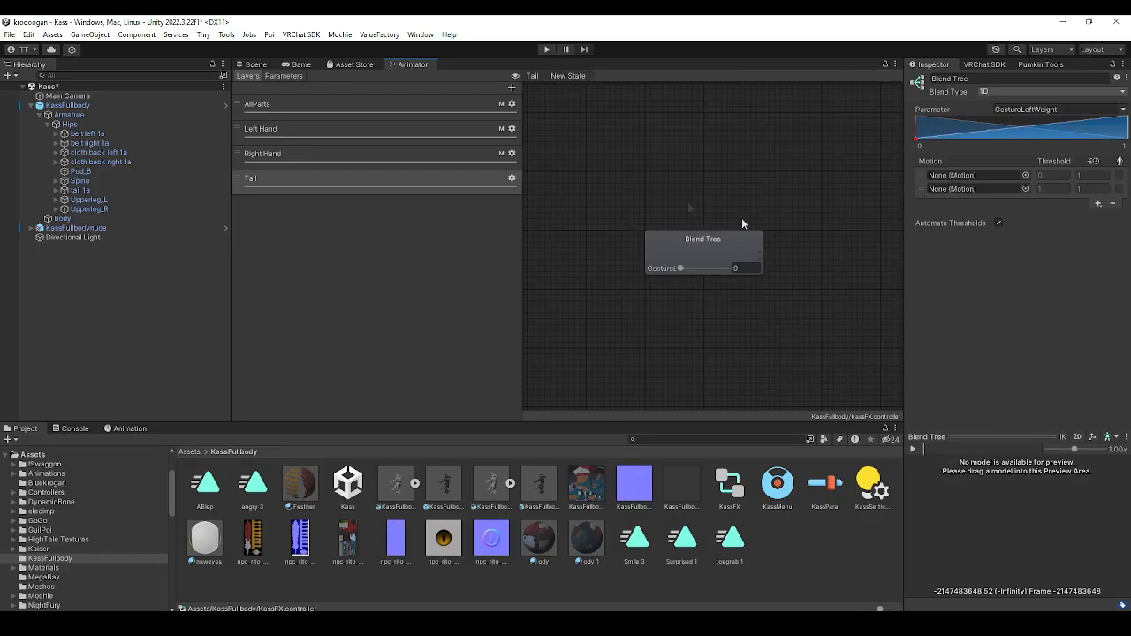
Duplicate the KassFullbody avatar in the scene and deactivate the original
click(257, 65)
right_drag(508, 190, 568, 184)
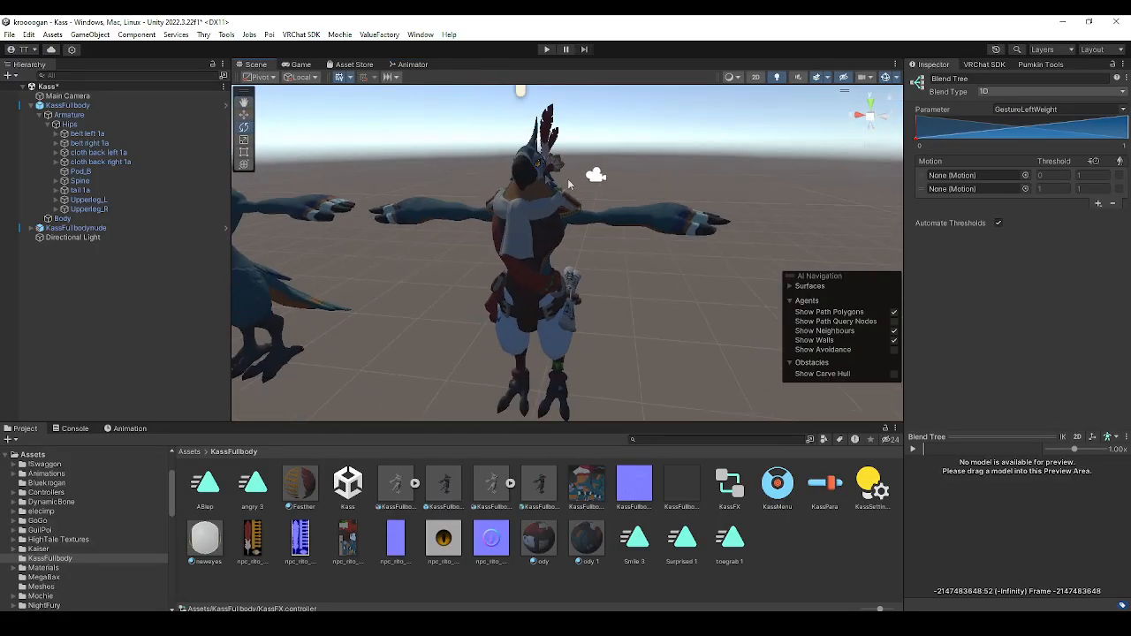
click(62, 105)
click(32, 105)
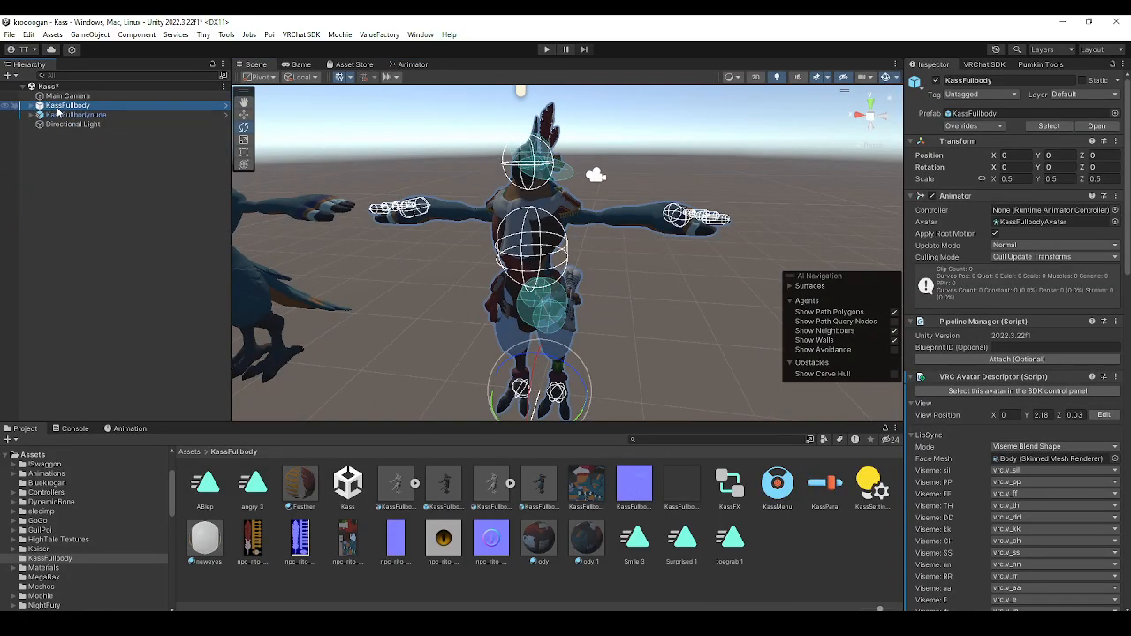
key(ctrl+d)
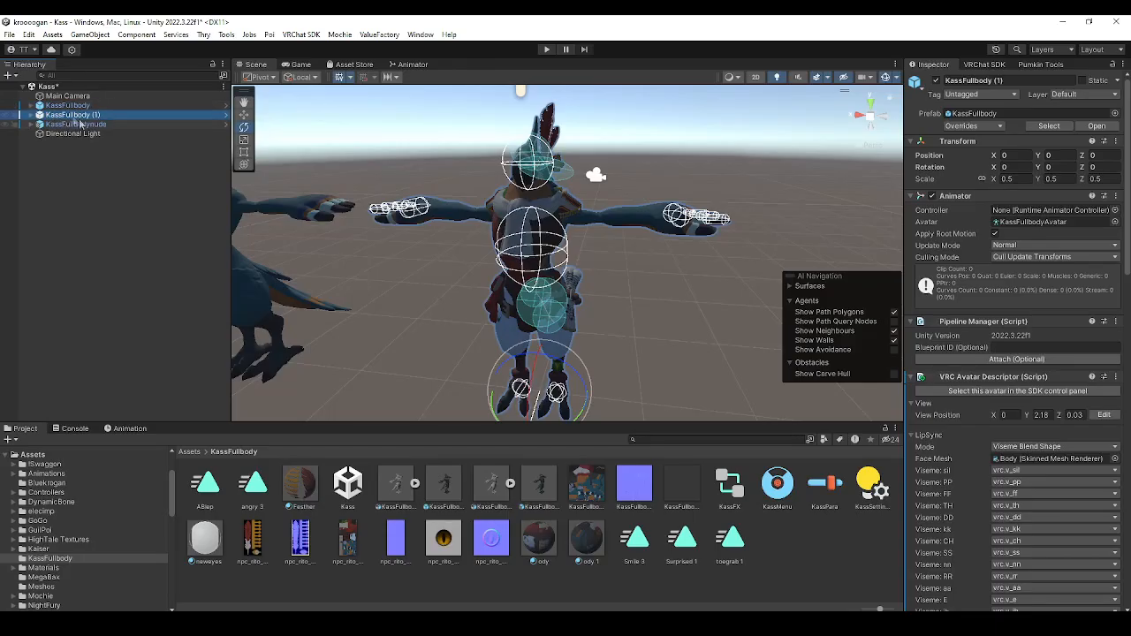
click(63, 107)
click(935, 81)
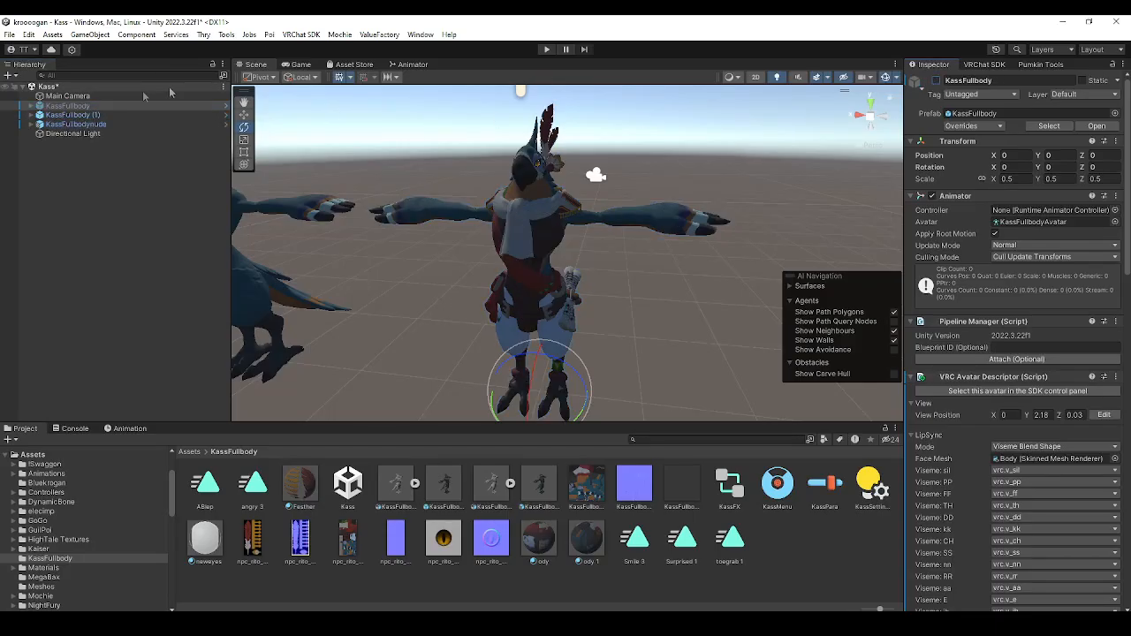
Create an animation clip named tailgrow in the KassFullbody folder for the duplicated avatar
click(83, 117)
click(130, 430)
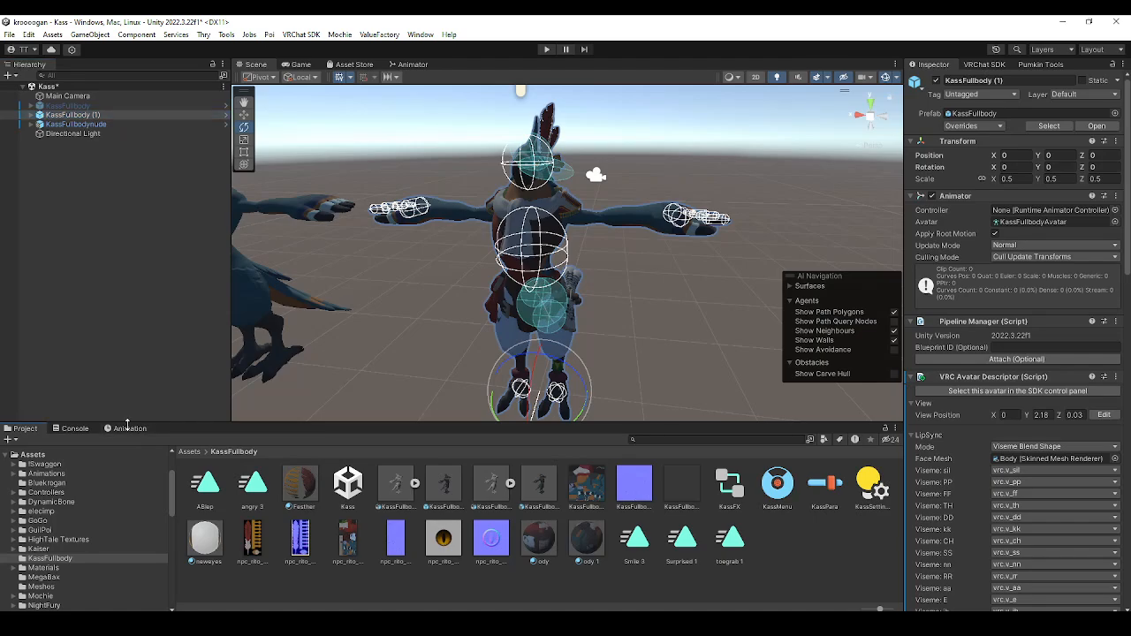
click(558, 545)
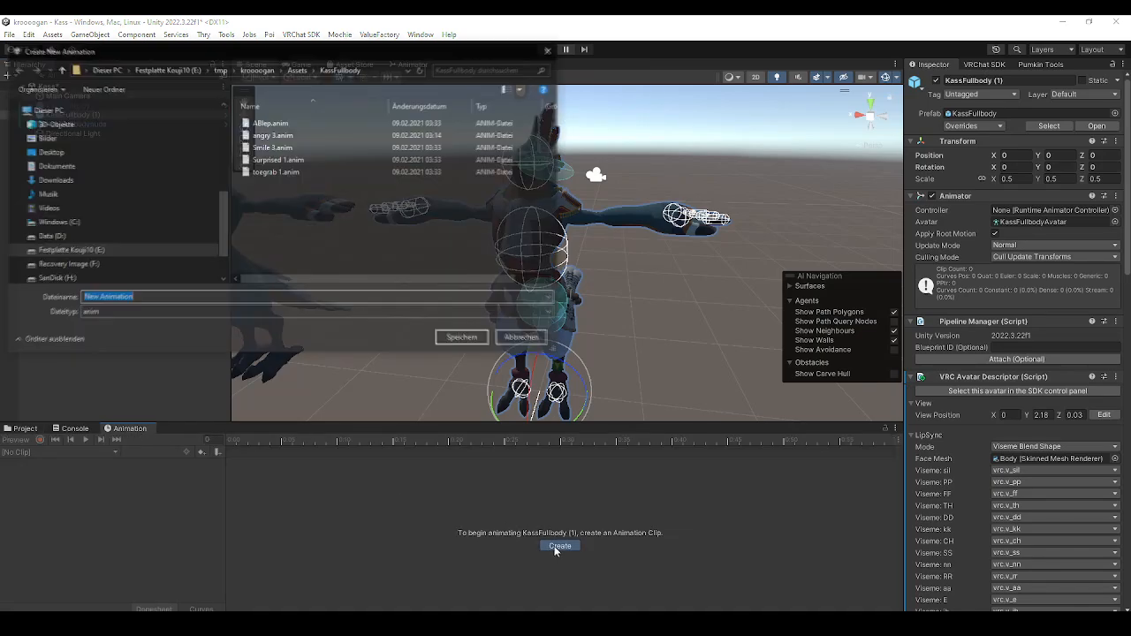
text(tailgra)
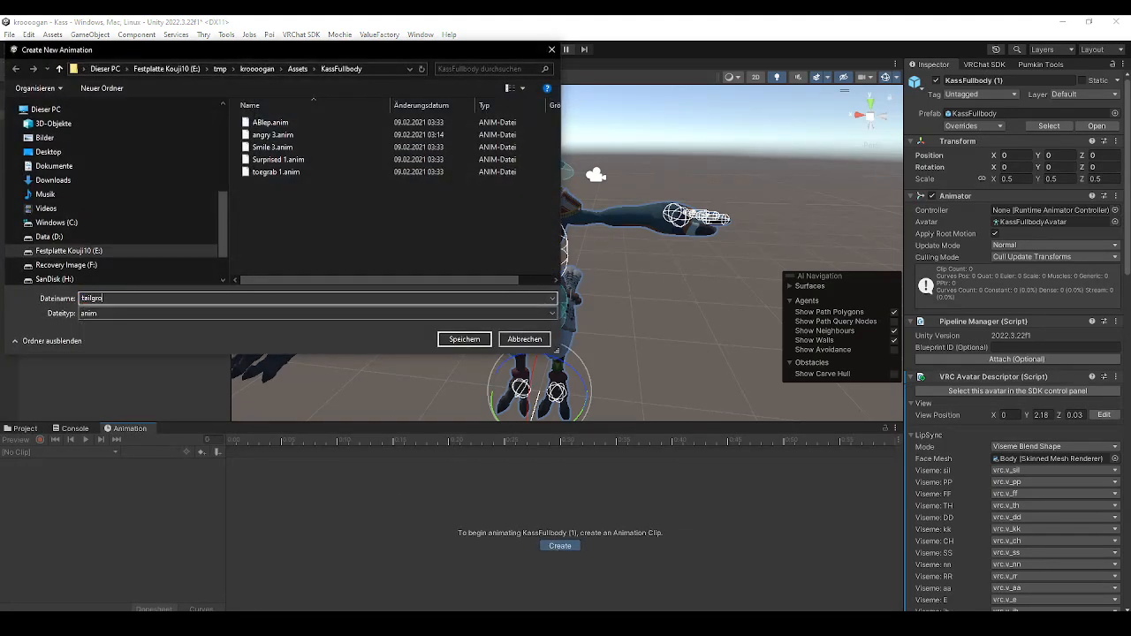
text(grow)
click(453, 343)
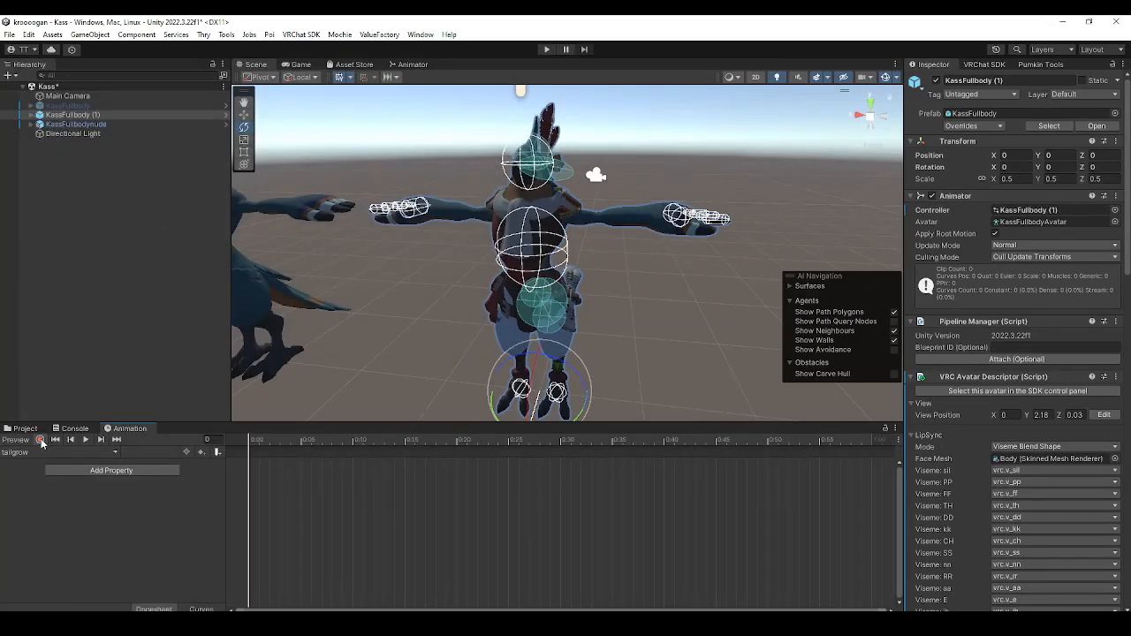
Record a uniform scale of 3 for the duplicated avatar's tail 1a bone under Hips in the tailgrow clip
click(41, 441)
middle_drag(382, 380, 463, 236)
alt+drag(463, 237, 305, 226)
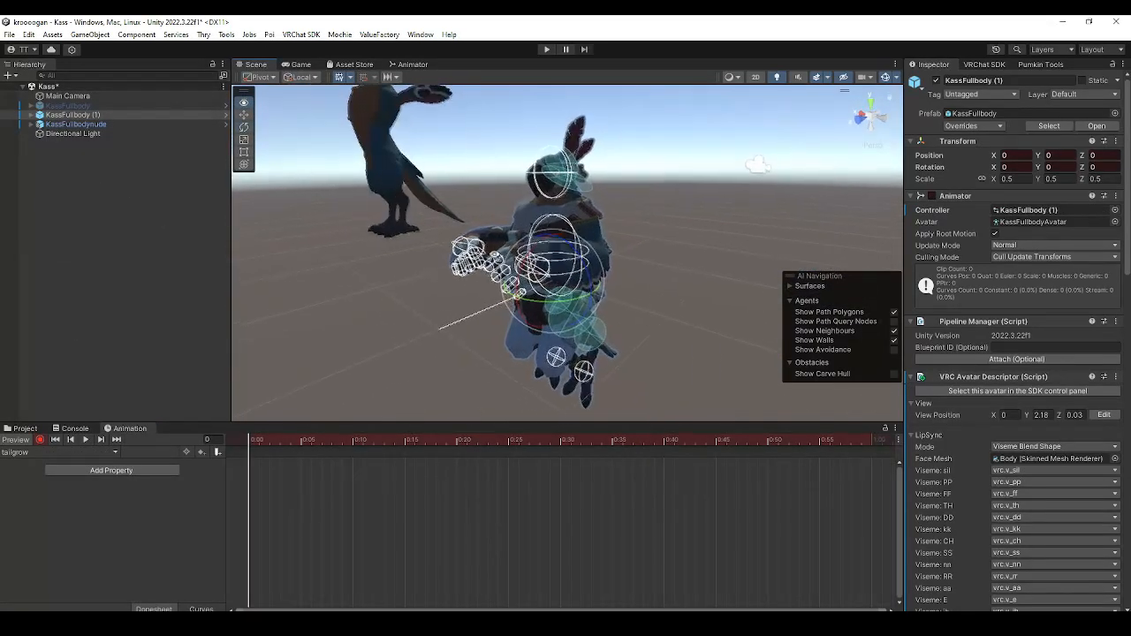
alt+drag(385, 308, 351, 308)
click(28, 116)
click(31, 115)
click(41, 124)
click(49, 133)
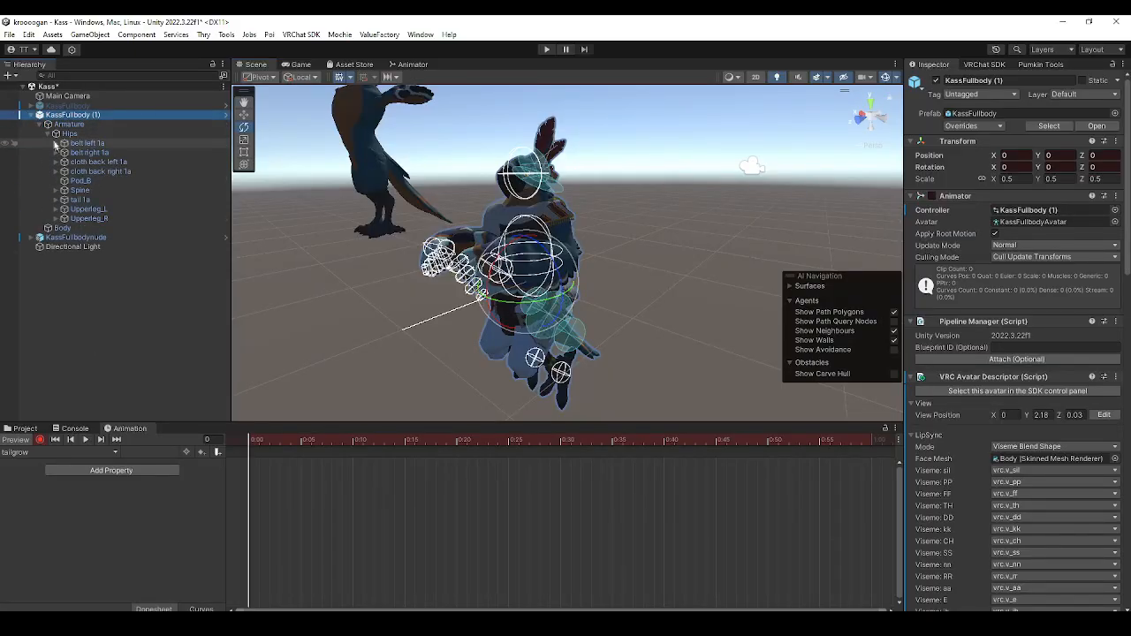
click(79, 200)
right_drag(555, 254, 490, 237)
click(1011, 150)
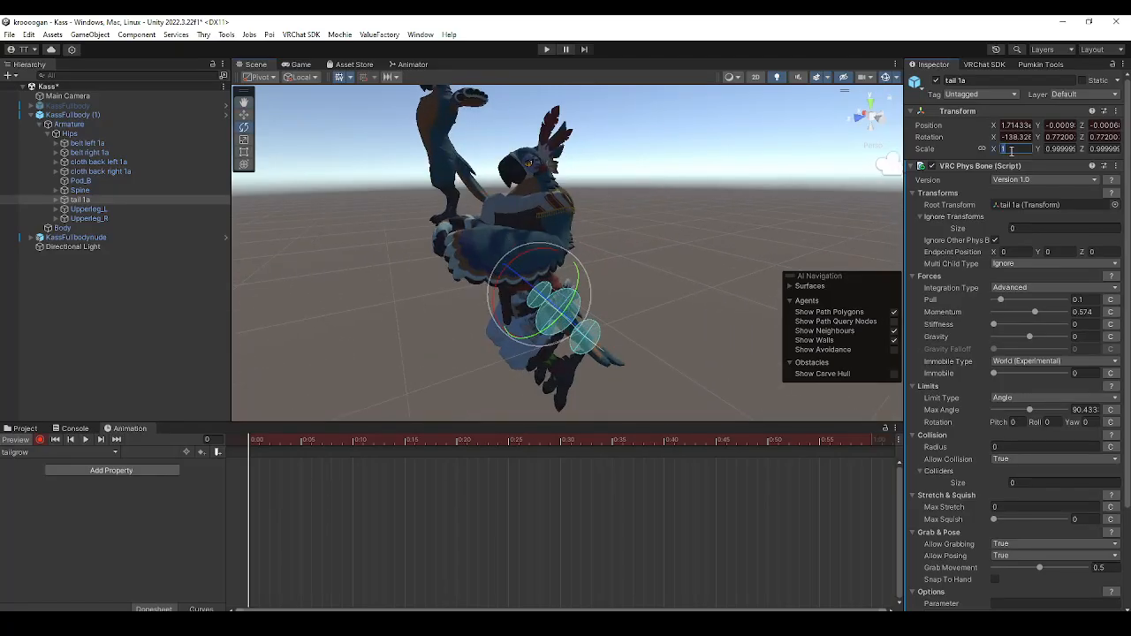
text(3)
scroll(1046, 167, down, 1)
middle_drag(707, 319, 628, 280)
scroll(563, 214, down, 3)
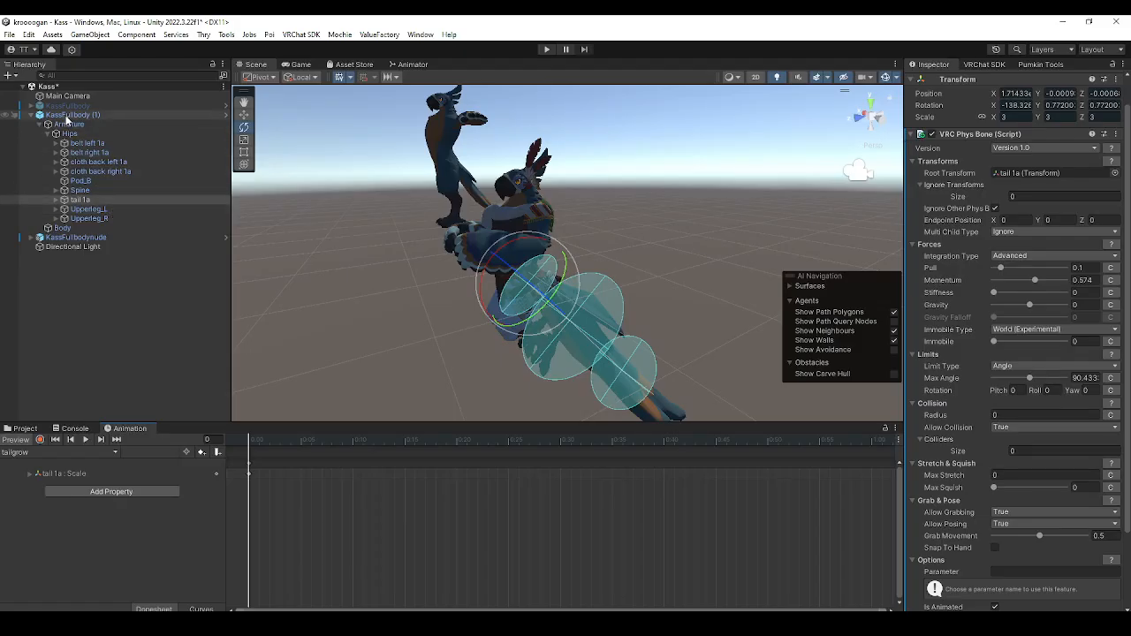
Create a second animation clip named tailgrowdef in the KassFullbody folder for the duplicated avatar
right_click(67, 115)
click(48, 536)
click(116, 454)
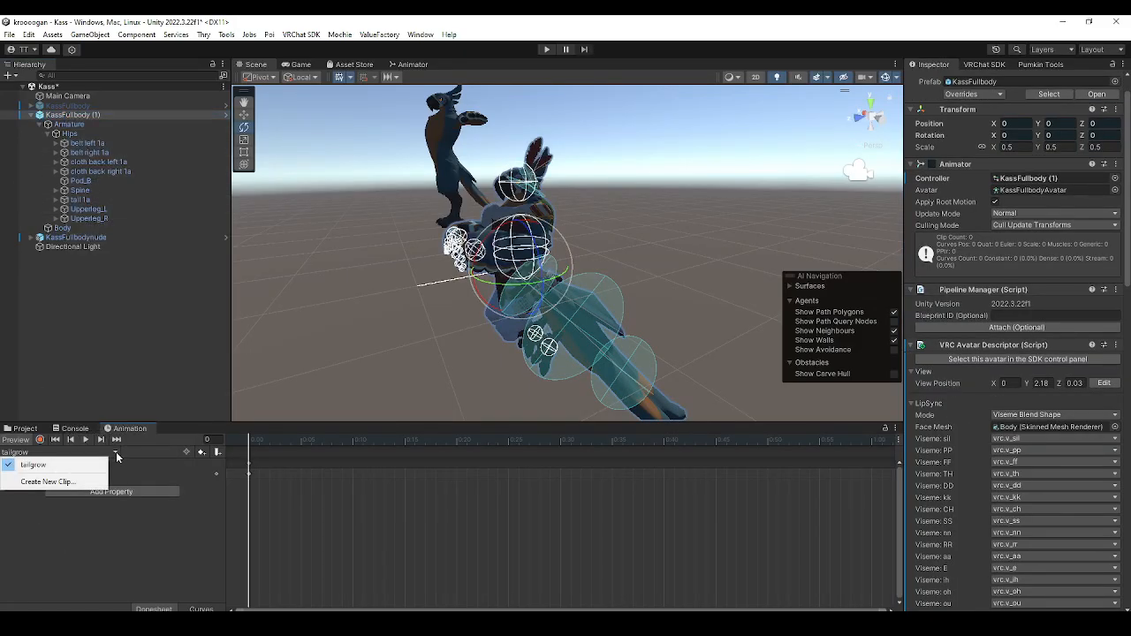
click(78, 481)
text(tailgrow)
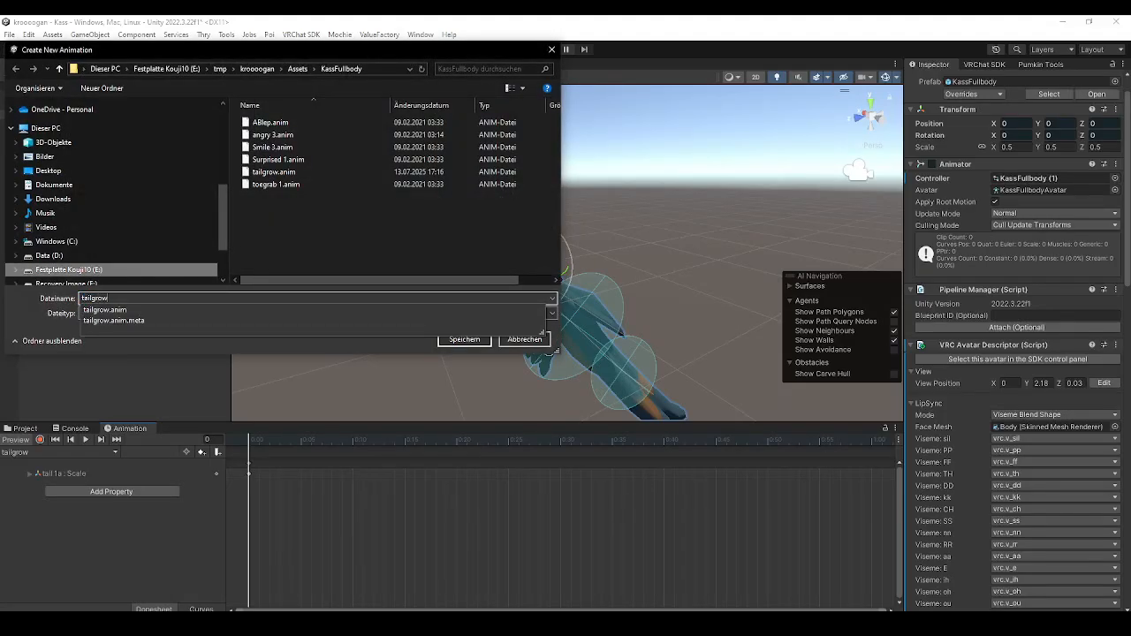
text(def)
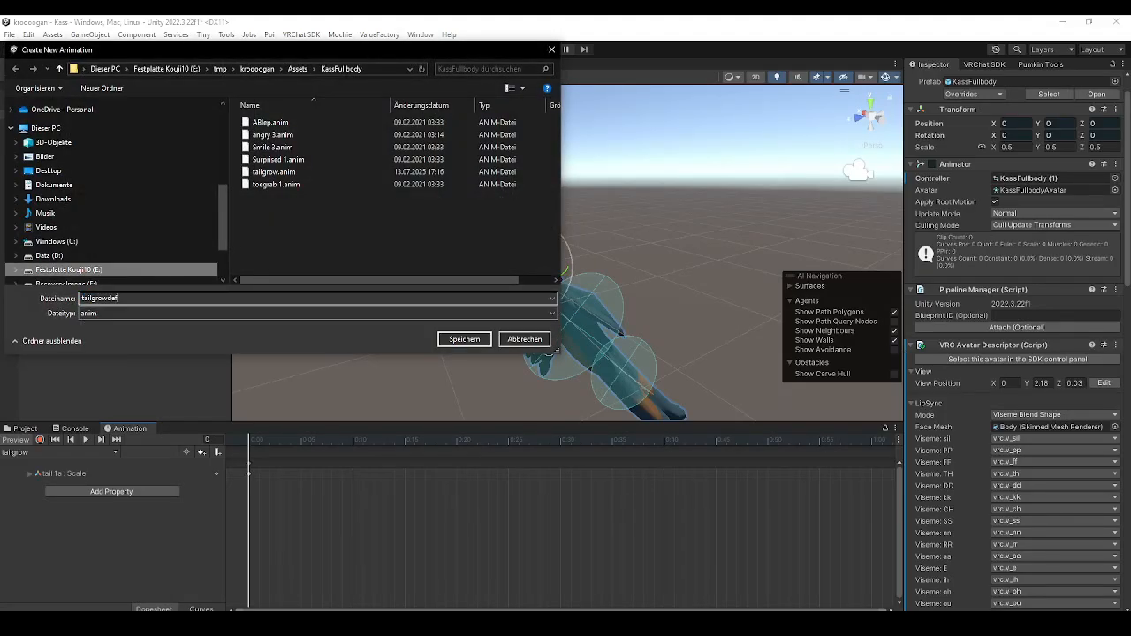
click(460, 344)
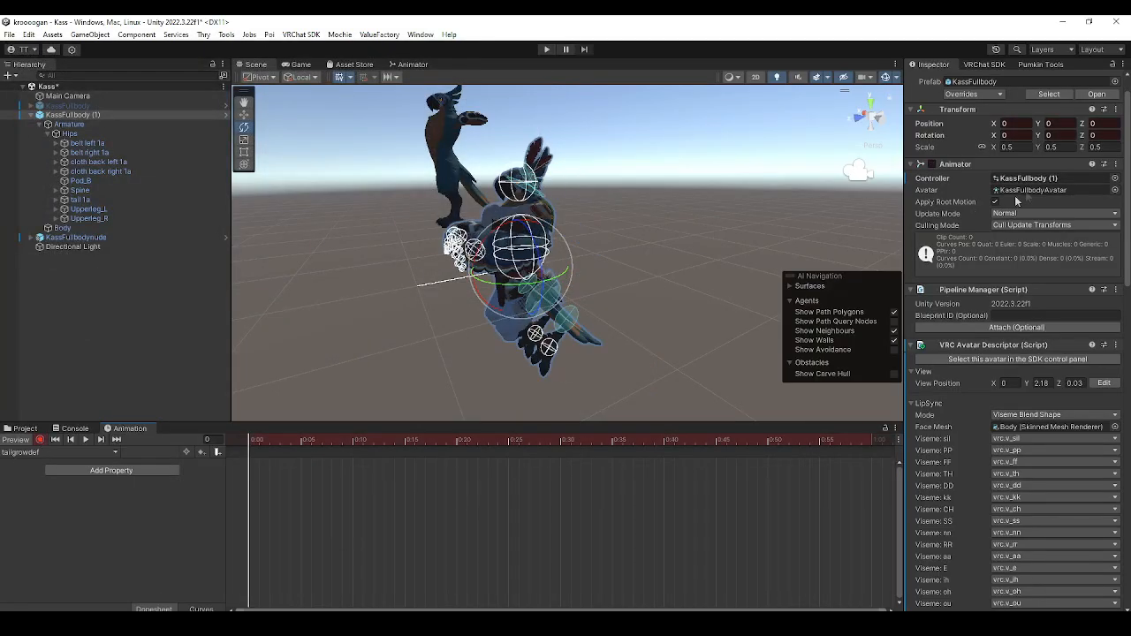
click(1020, 148)
text(0.6)
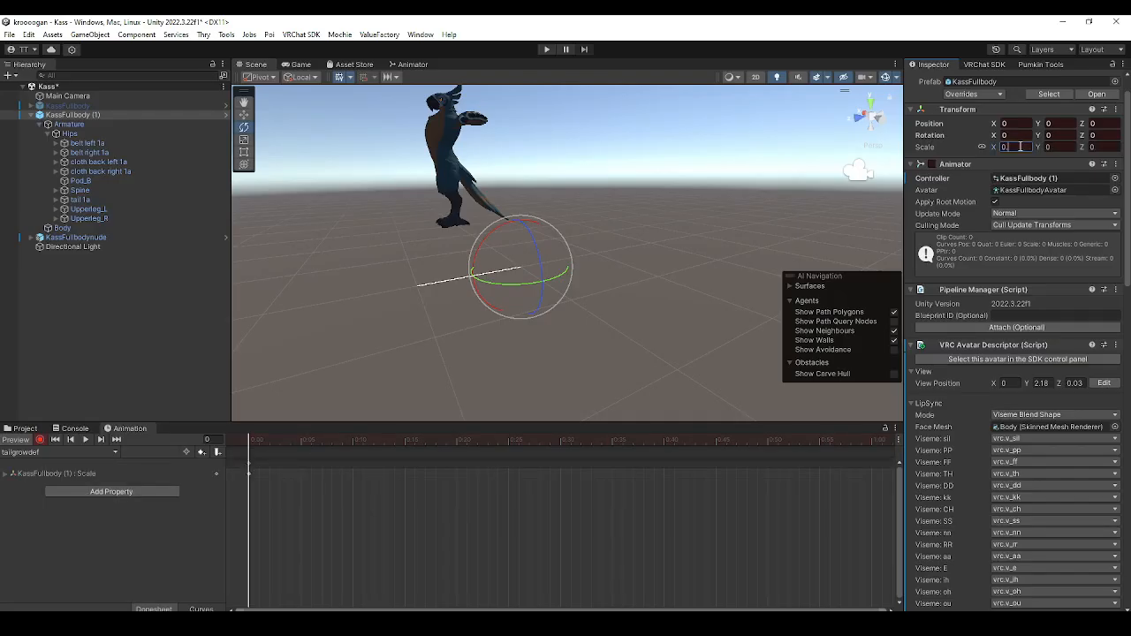
key(Return)
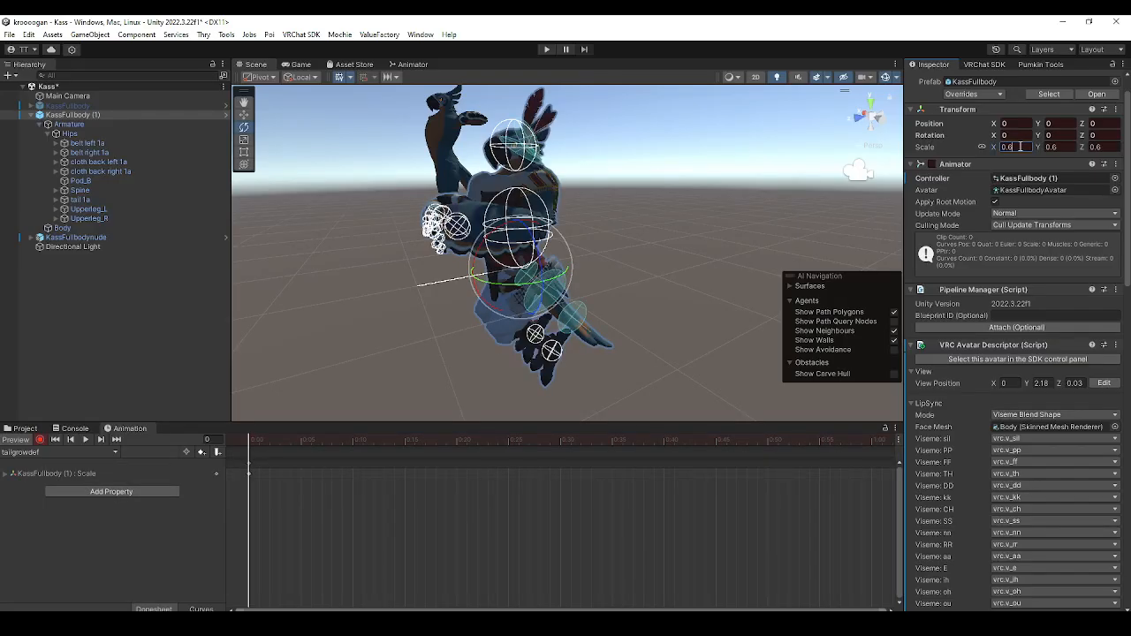
key(ctrl+z)
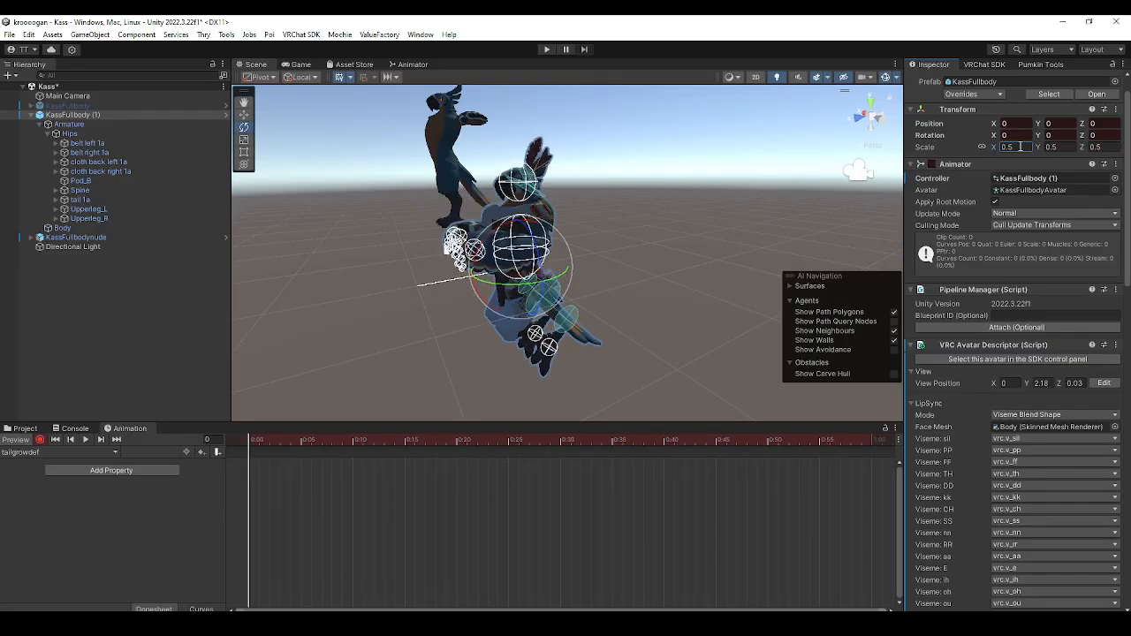
Record a uniform scale of 1 for the tail 1a bone in the tailgrowdef clip and stop recording
click(55, 200)
click(84, 210)
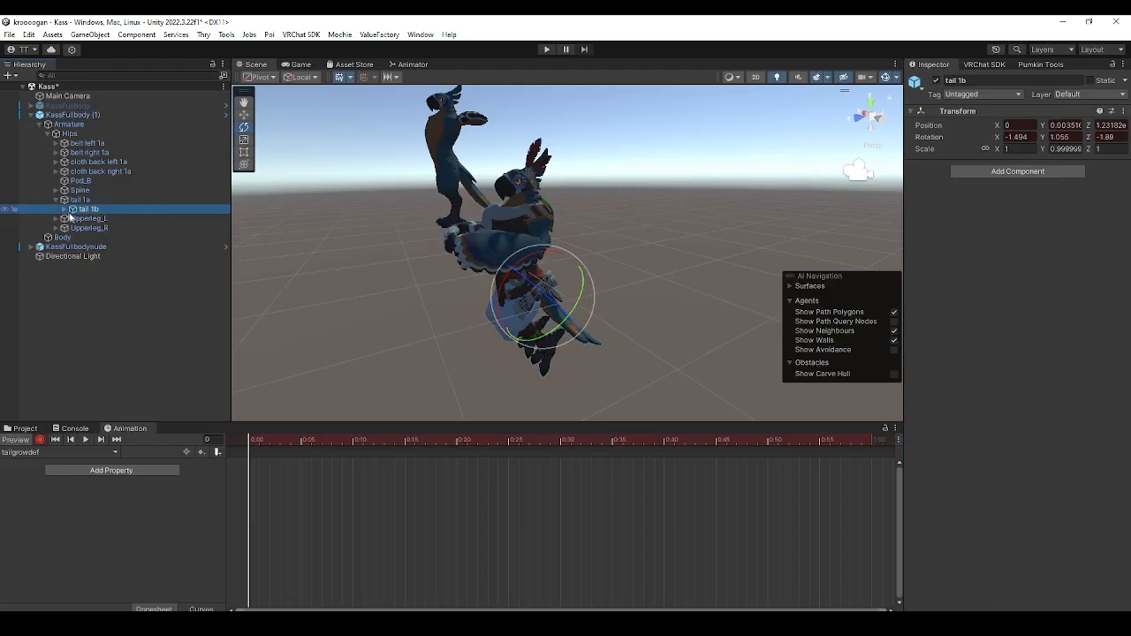
click(80, 200)
click(1016, 149)
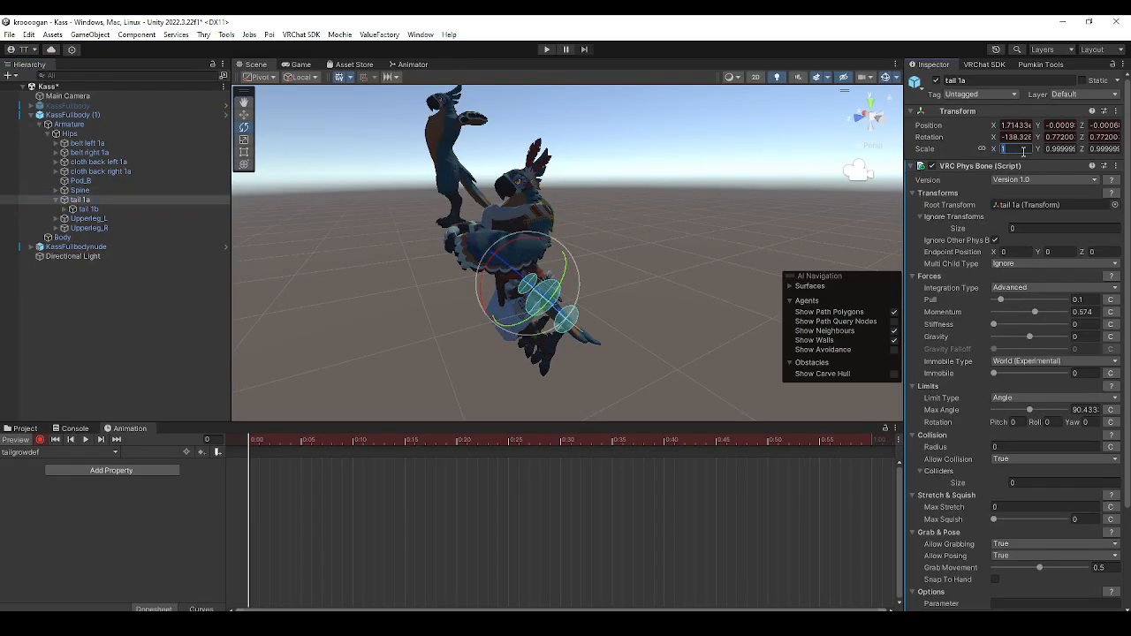
text(1)
key(Return)
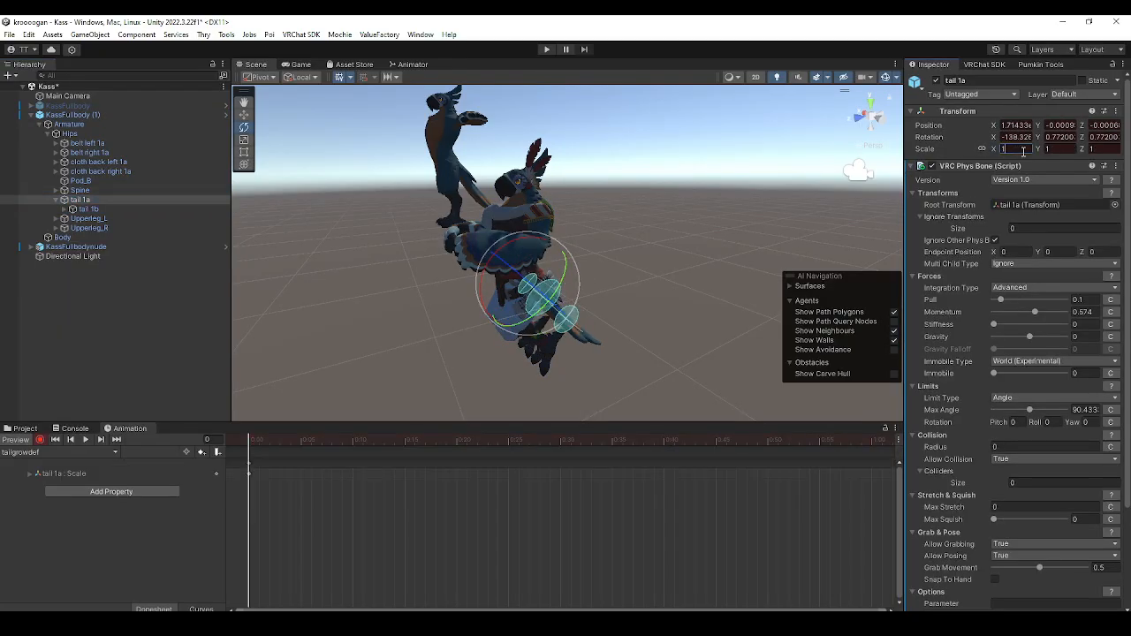
text(1)
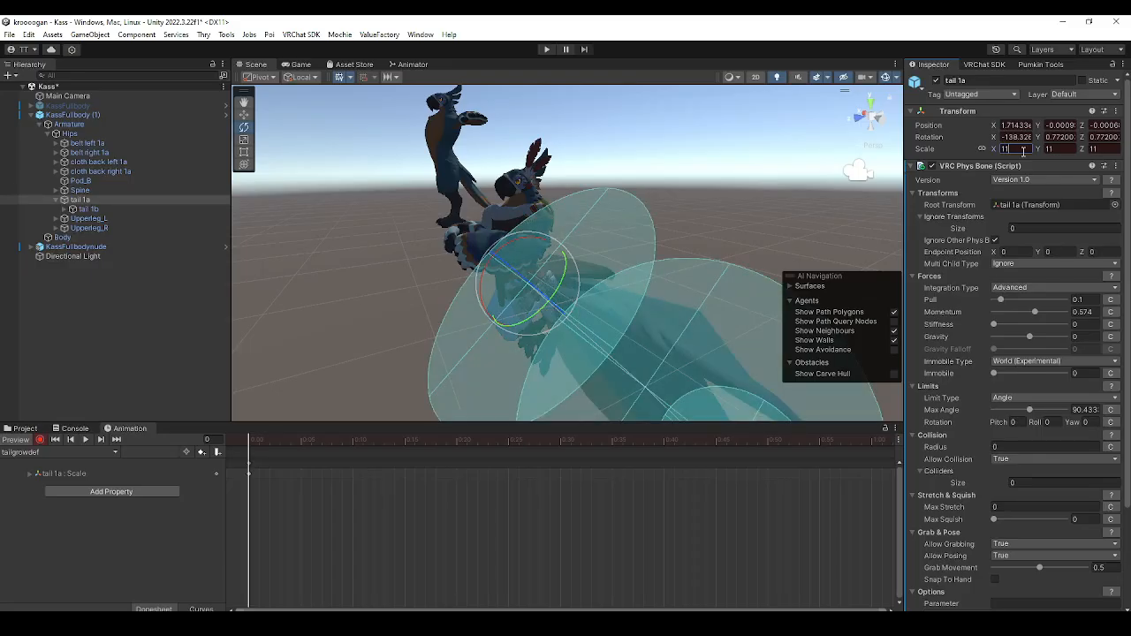
key(BackSpace)
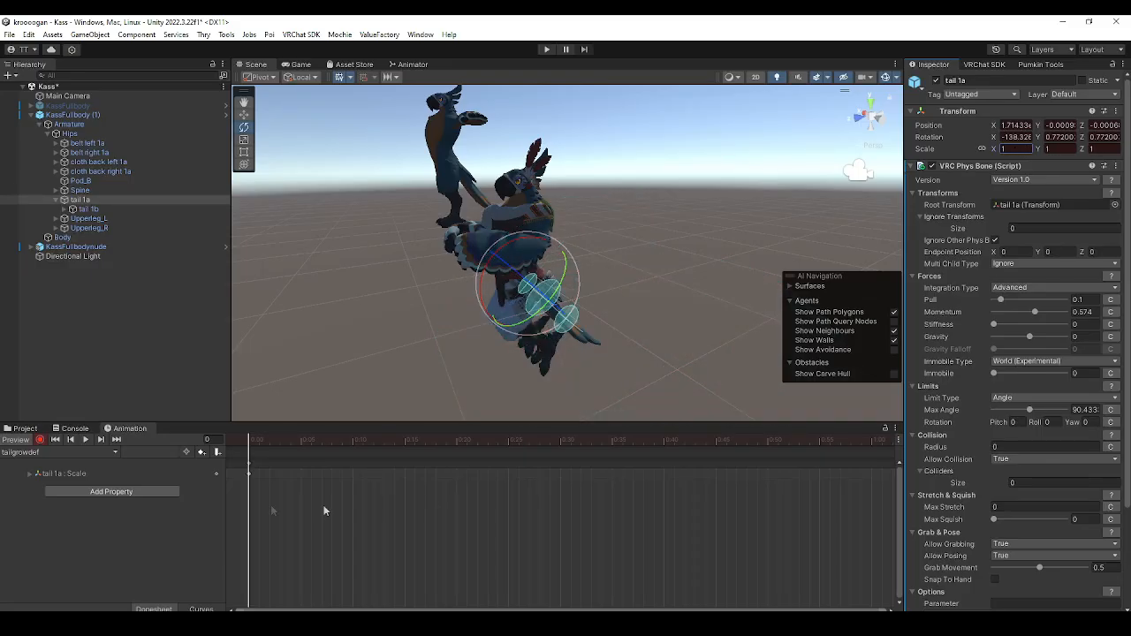
click(40, 439)
Delete the duplicated KassFullbody (1) avatar and reactivate the original KassFullbody
right_click(69, 116)
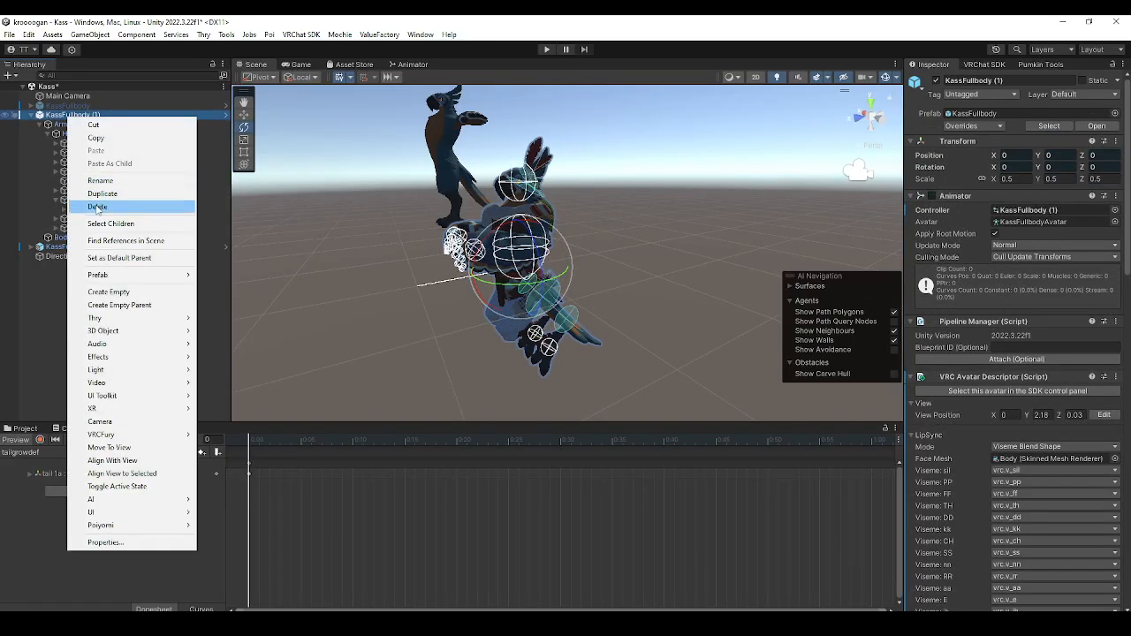
click(97, 207)
click(67, 105)
click(937, 80)
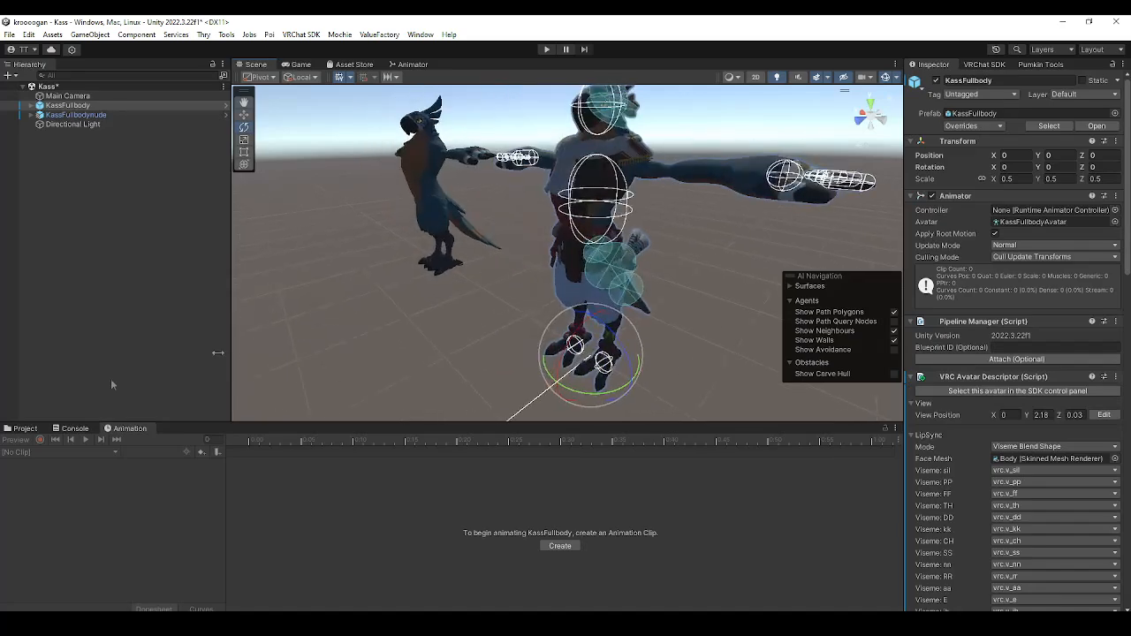
Open the KassFX controller from the KassFullbody folder and enter the blend tree in its Tail layer
click(22, 429)
right_drag(376, 329, 439, 339)
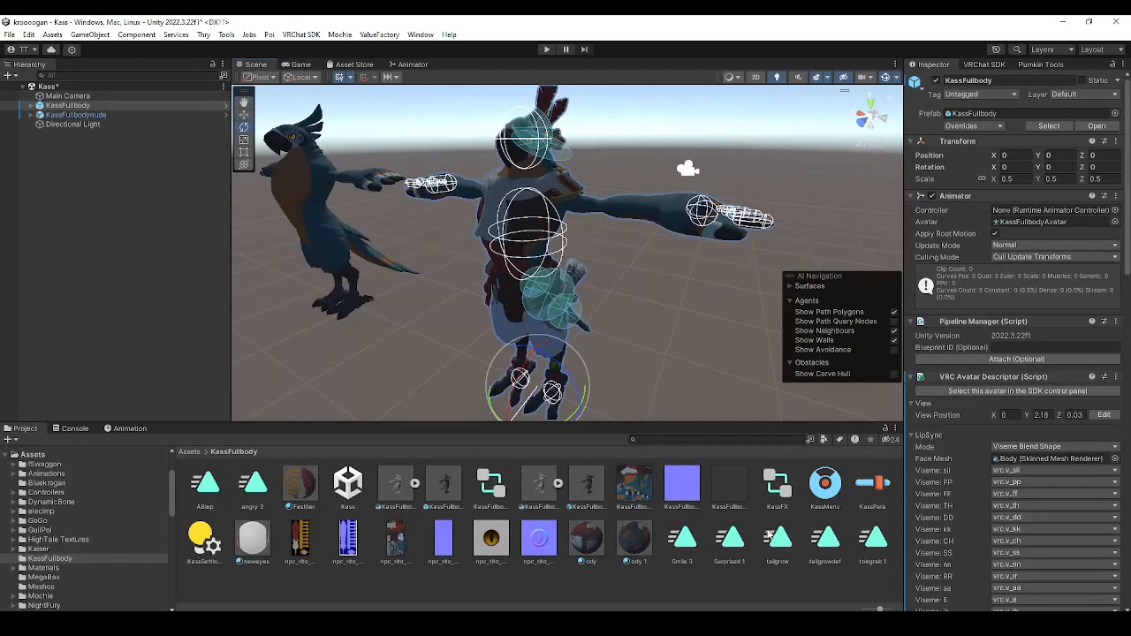
click(769, 533)
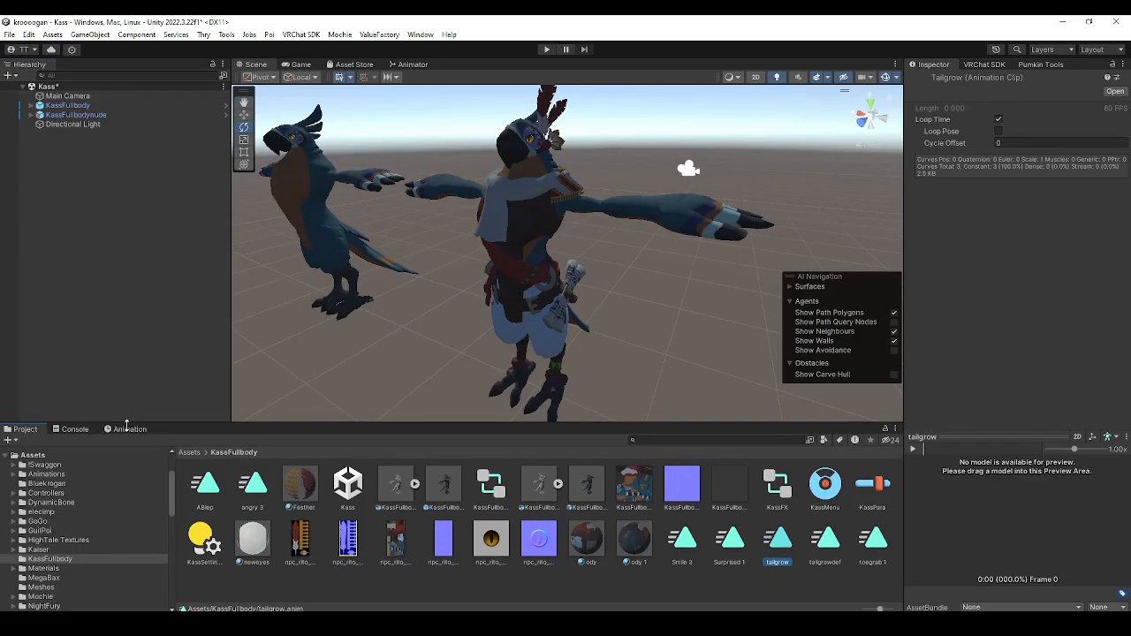
click(491, 486)
click(409, 65)
click(350, 488)
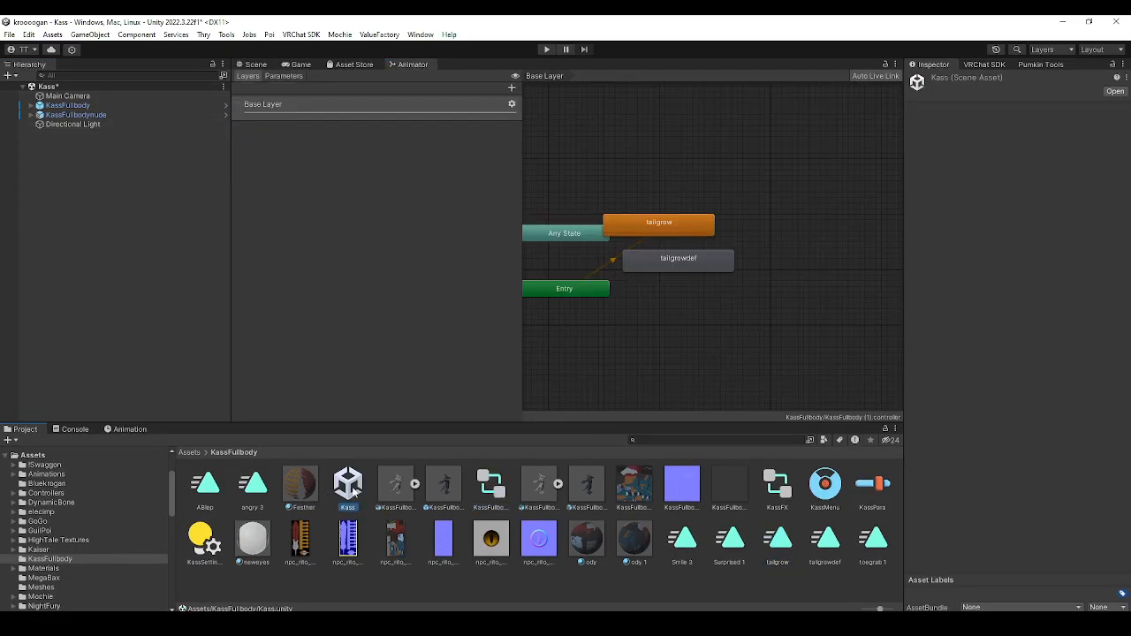
click(776, 493)
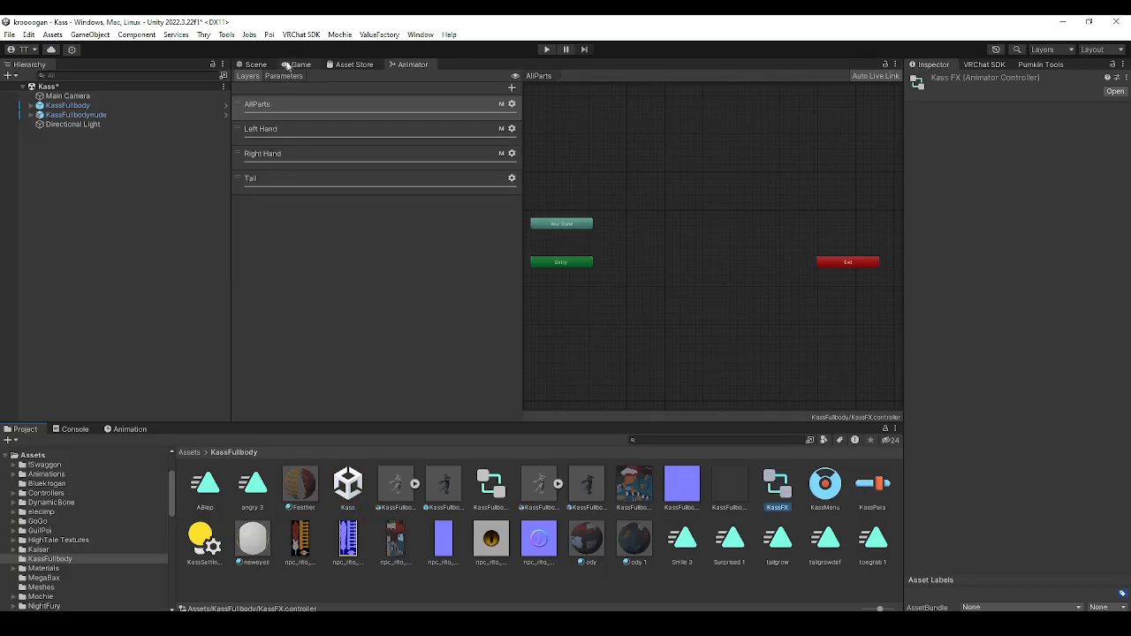
click(255, 65)
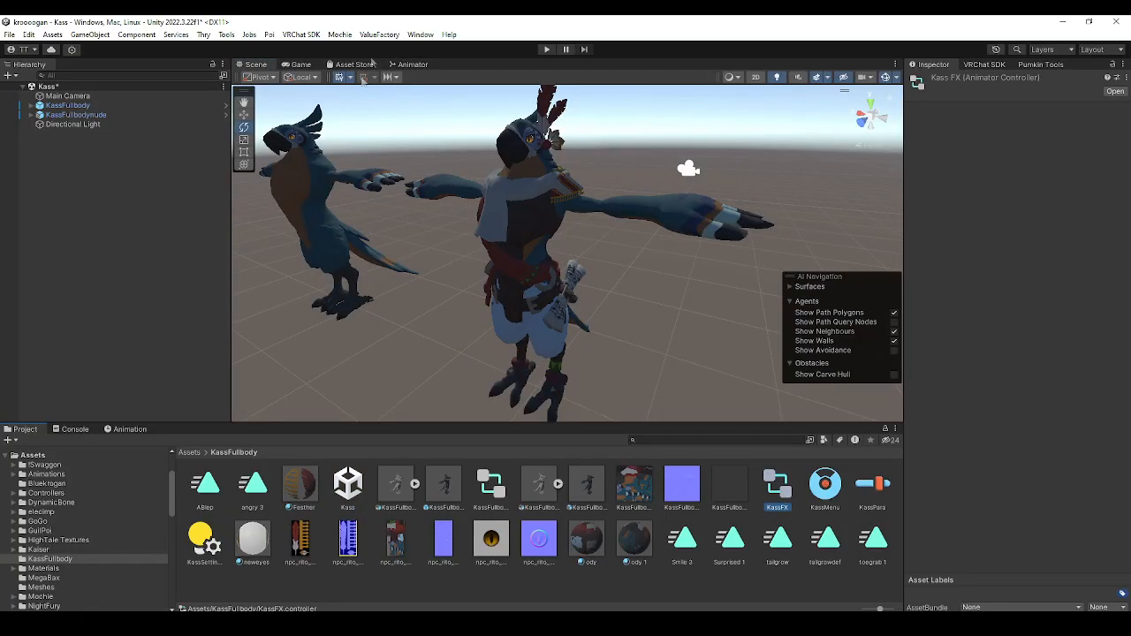
click(405, 65)
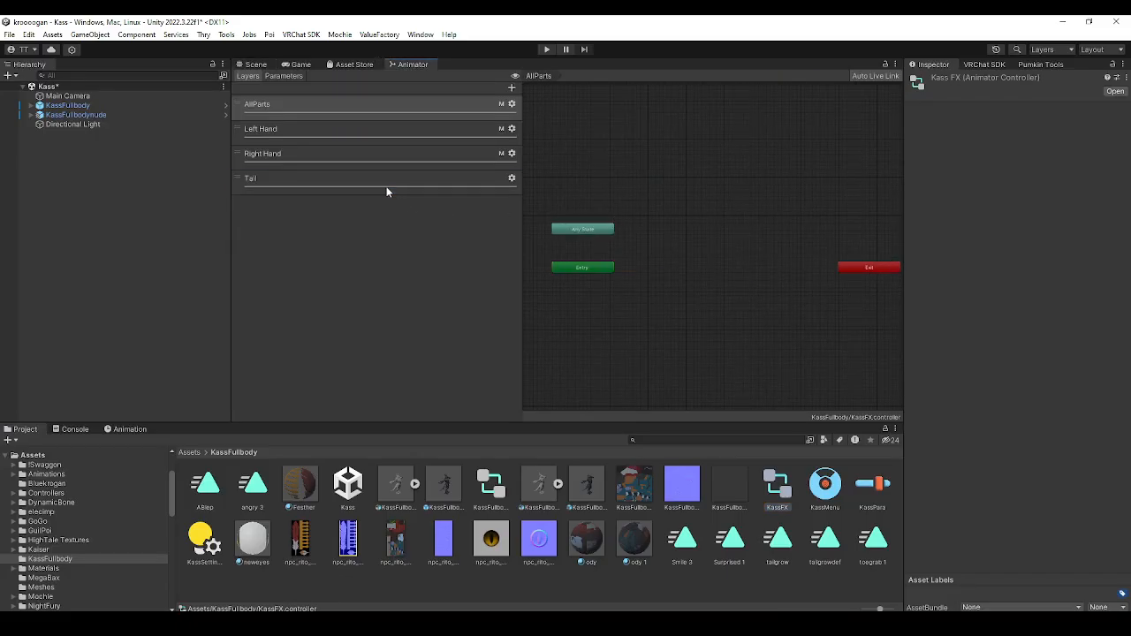
click(386, 183)
scroll(675, 306, up, 2)
double_click(674, 306)
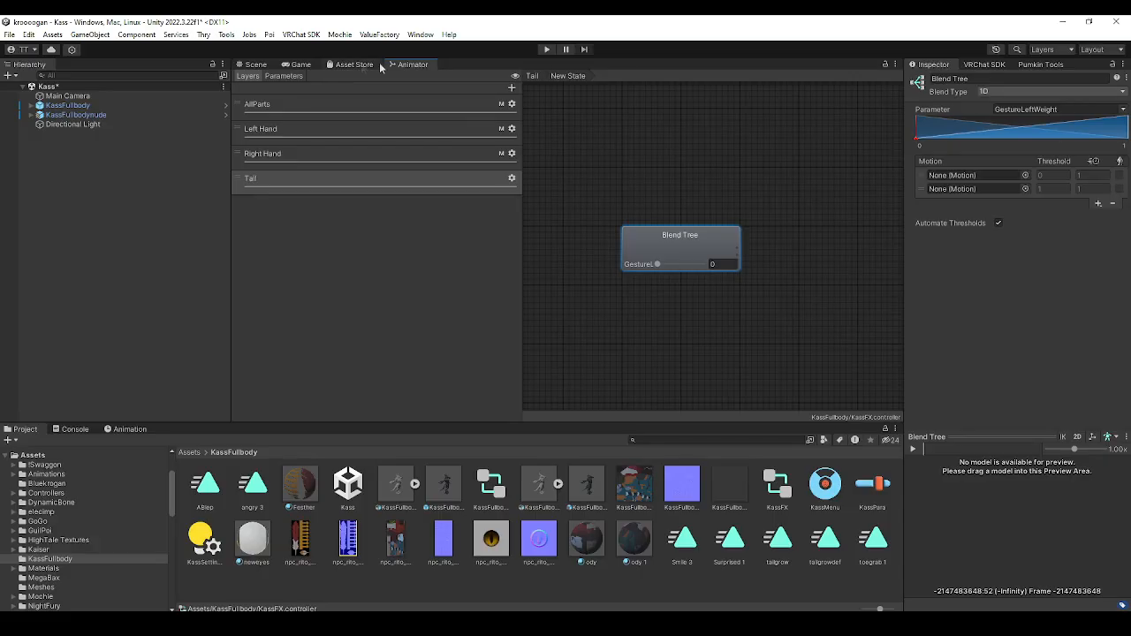
Add a float parameter named tailgrow to the KassFX controller
click(283, 76)
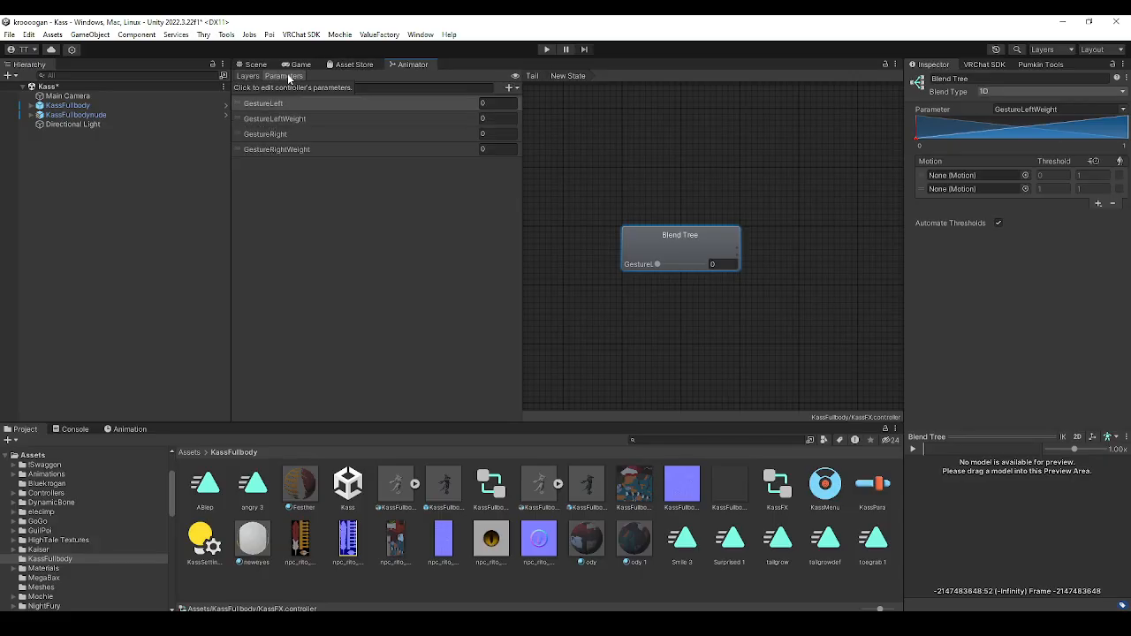
click(510, 88)
click(526, 102)
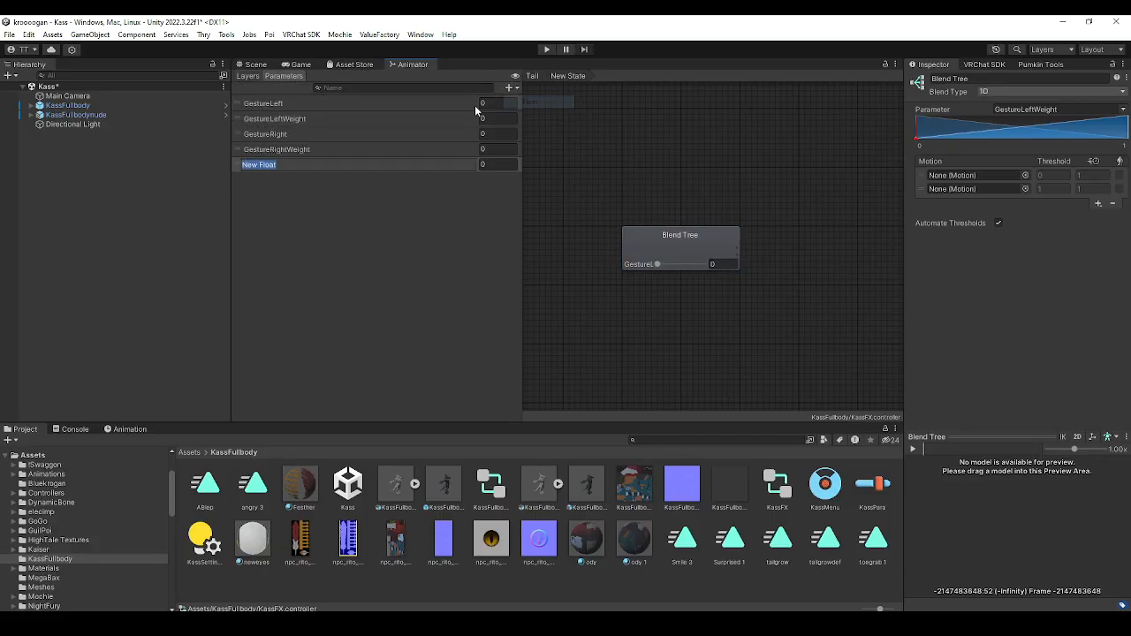
text(tailgrow)
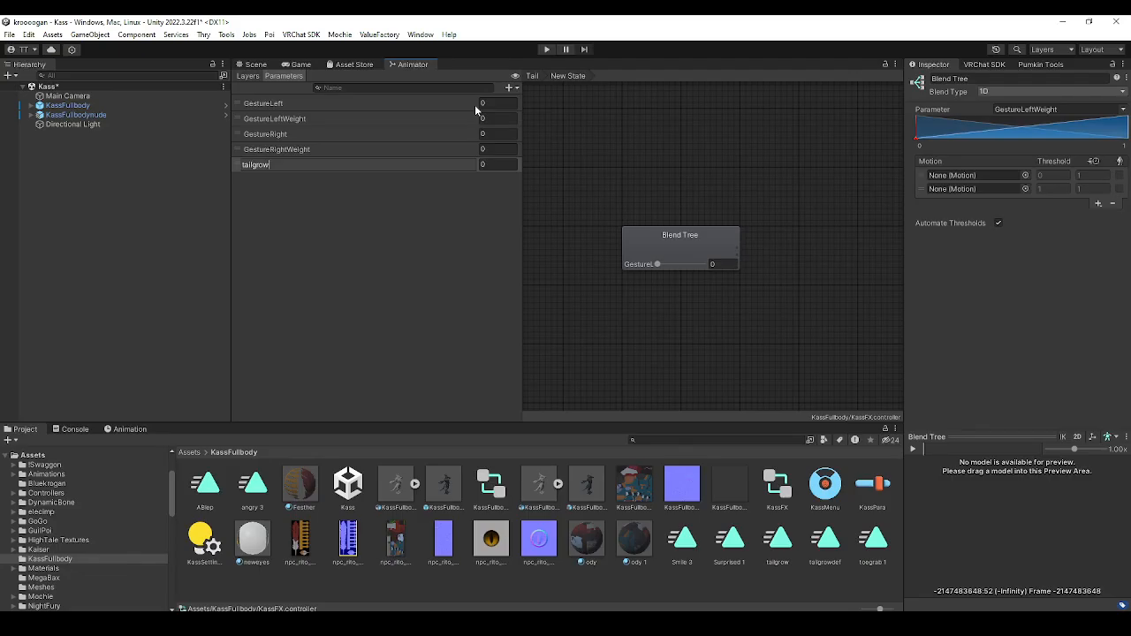
key(Return)
Set the blend tree's parameter to tailgrow and assign tailgrowdef as its first motion and tailgrow as its second
click(678, 235)
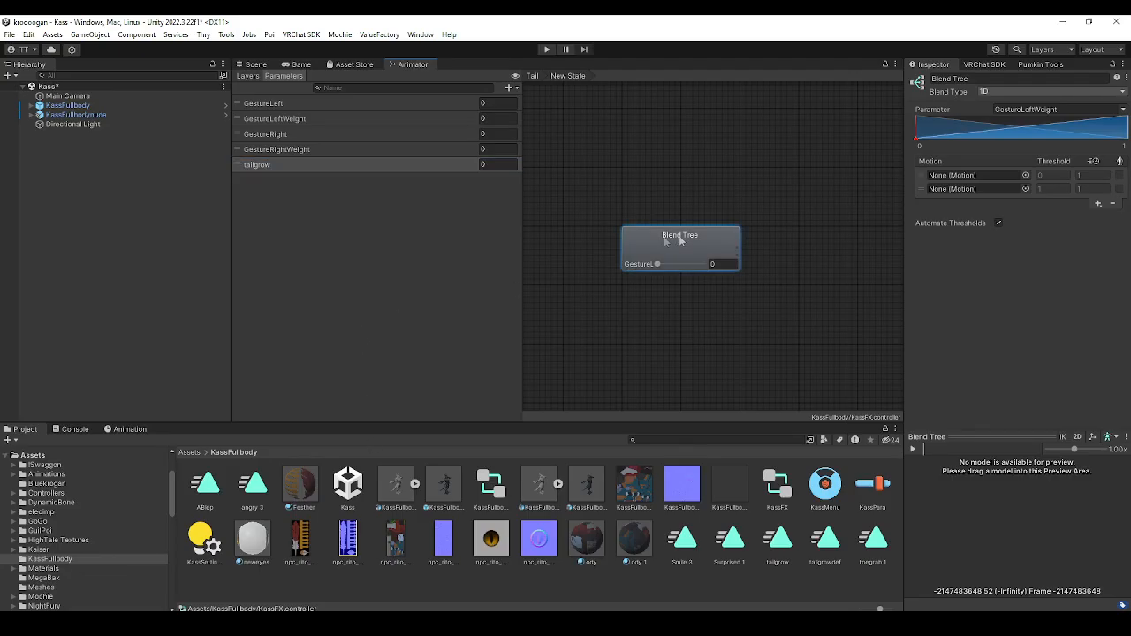
click(1058, 109)
click(1043, 147)
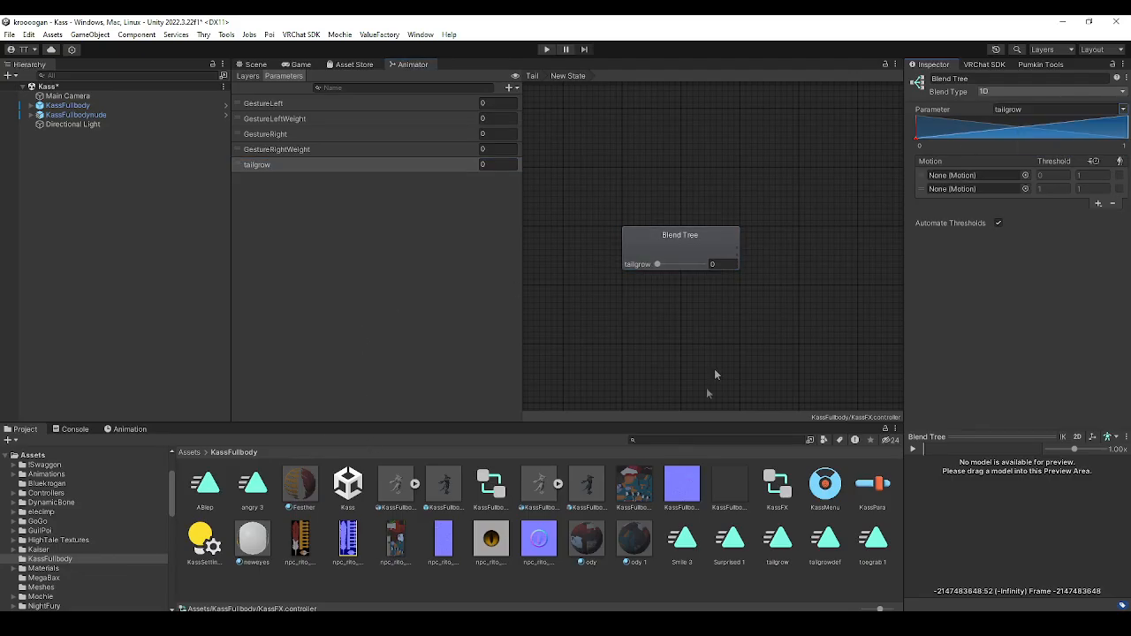
click(685, 243)
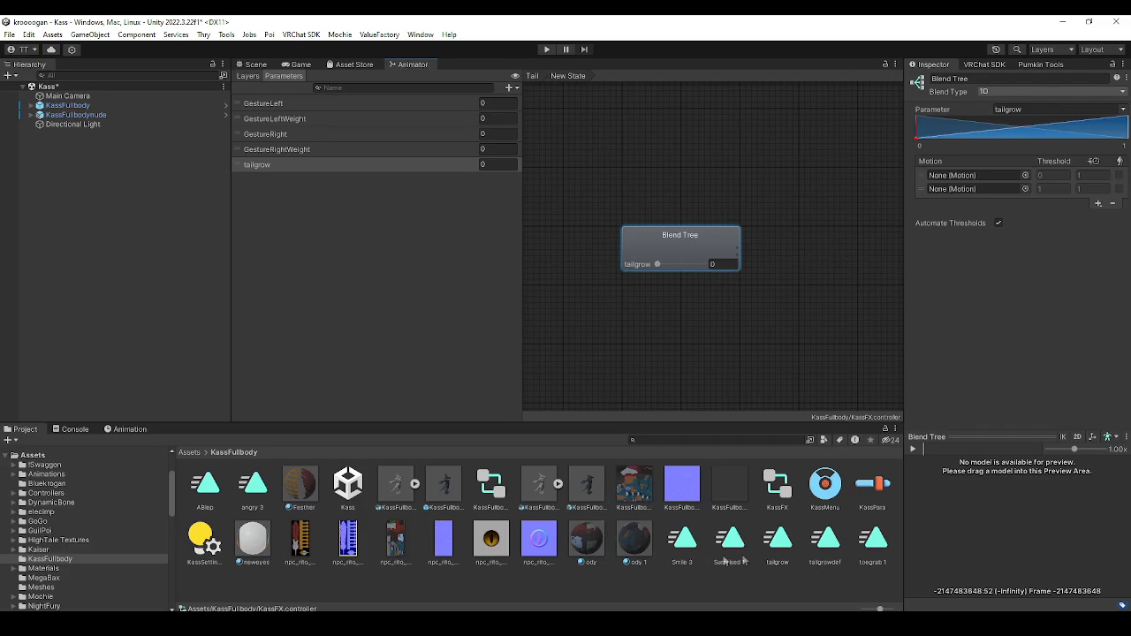
drag(780, 553, 957, 177)
drag(781, 547, 956, 190)
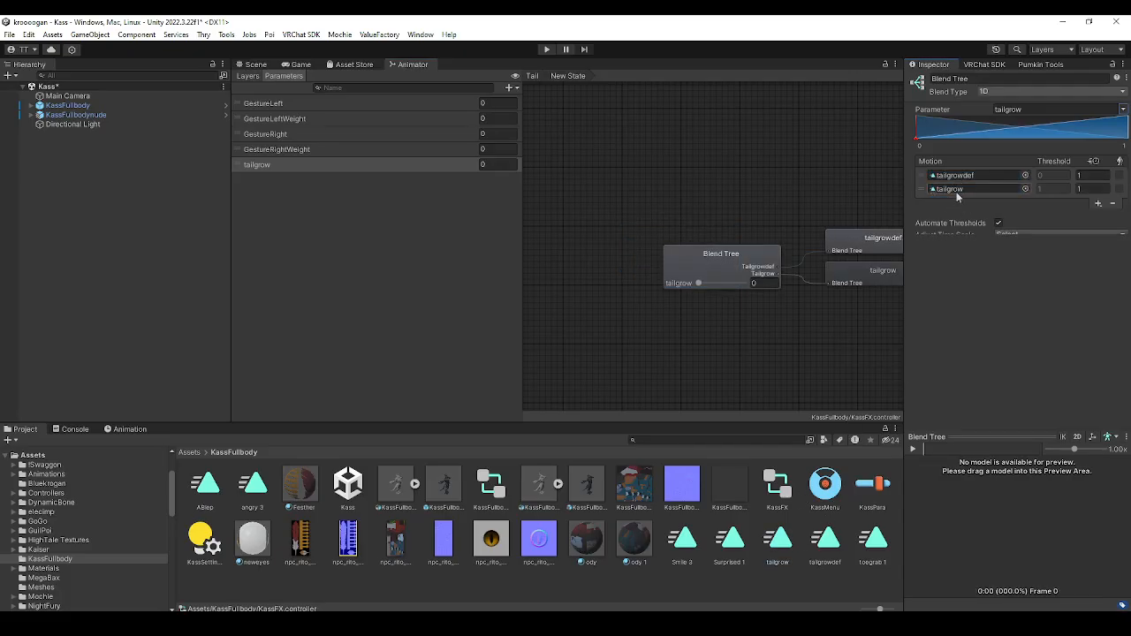
Preview the blend tree on the KassFullbody avatar and check the blend between its two motions
drag(62, 108, 990, 537)
scroll(1022, 519, up, 8)
right_drag(993, 533, 1017, 522)
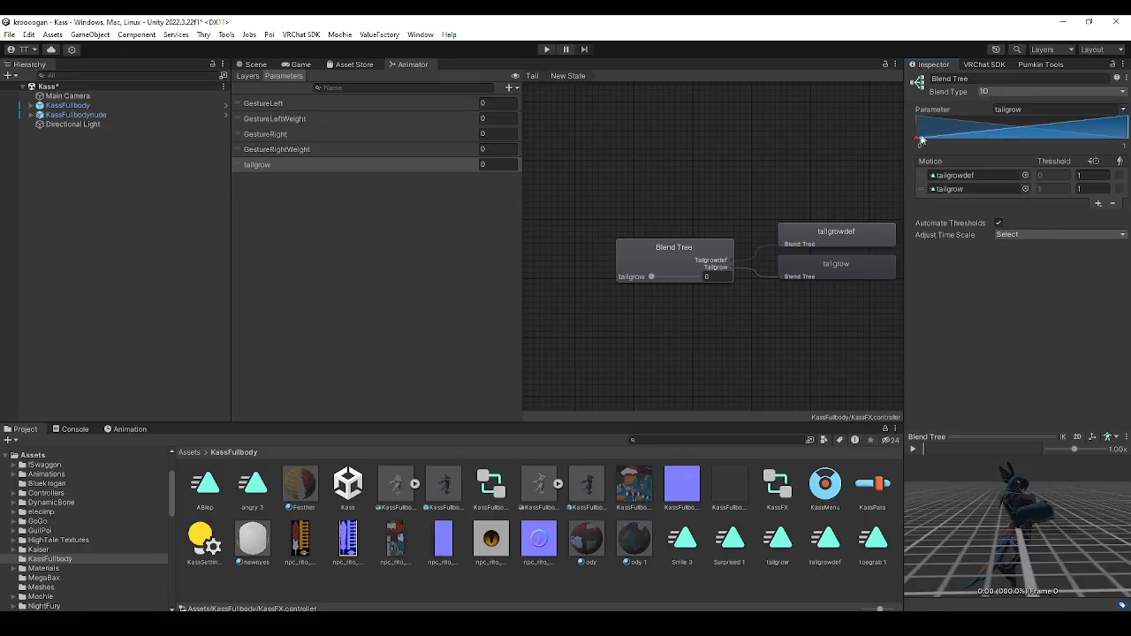
mouse_move(940, 147)
mouse_down()
mouse_move(1088, 156)
mouse_move(936, 155)
mouse_up()
scroll(659, 164, down, 4)
middle_drag(663, 175, 672, 230)
scroll(672, 230, up, 2)
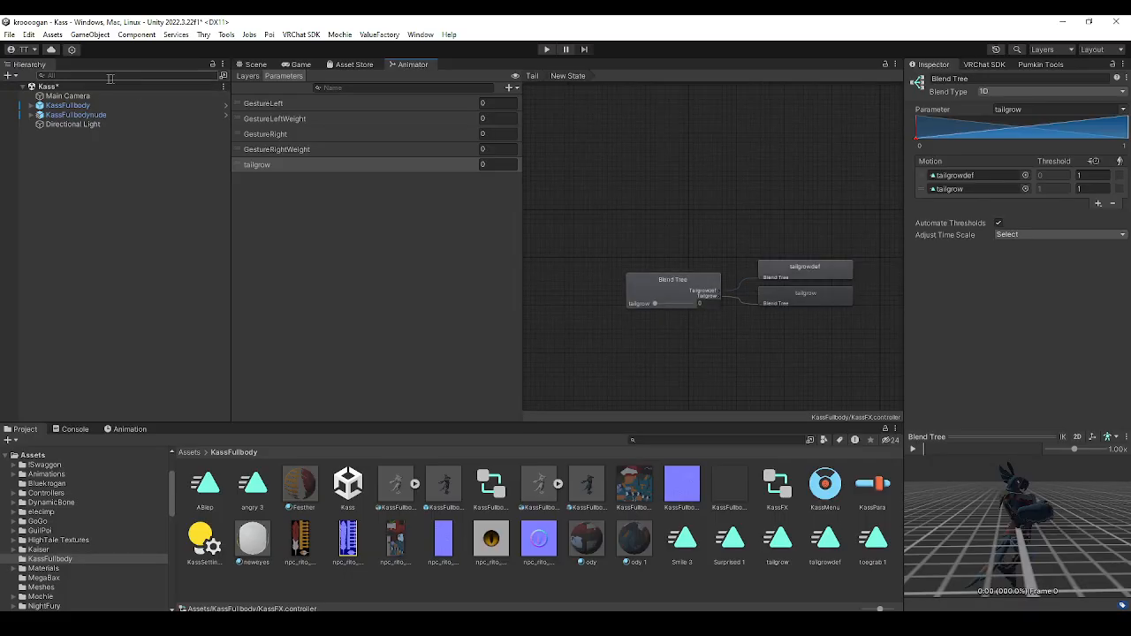
Select the KassFullbody avatar and review the FX layer, expressions menu and parameters assigned in its avatar descriptor
click(255, 64)
click(76, 115)
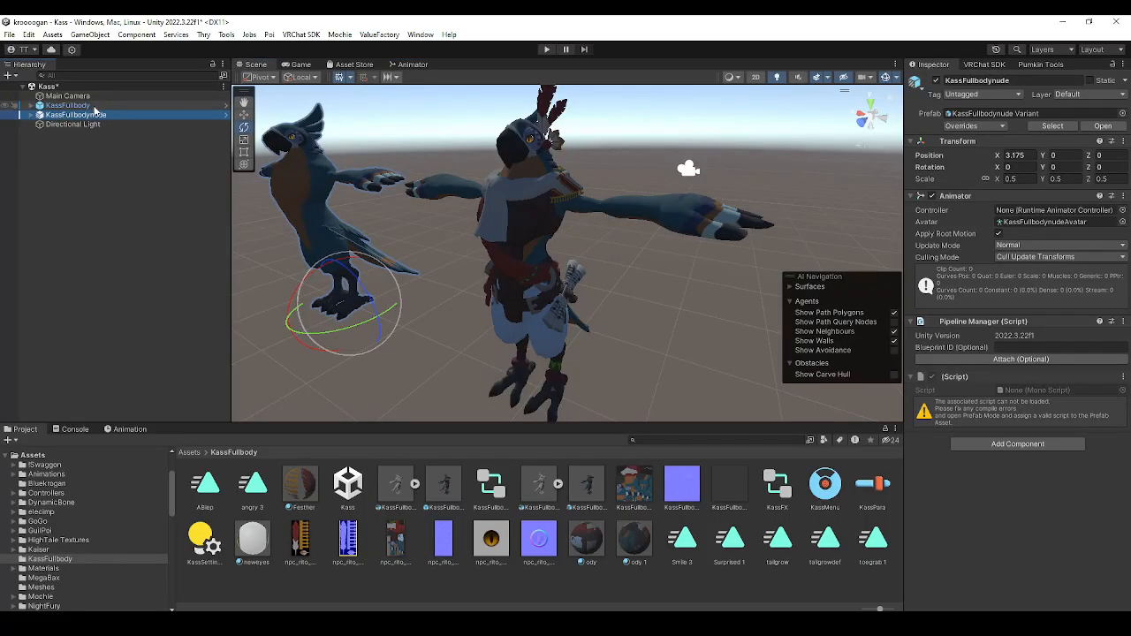
click(67, 105)
alt+drag(425, 214, 617, 240)
middle_drag(617, 240, 695, 211)
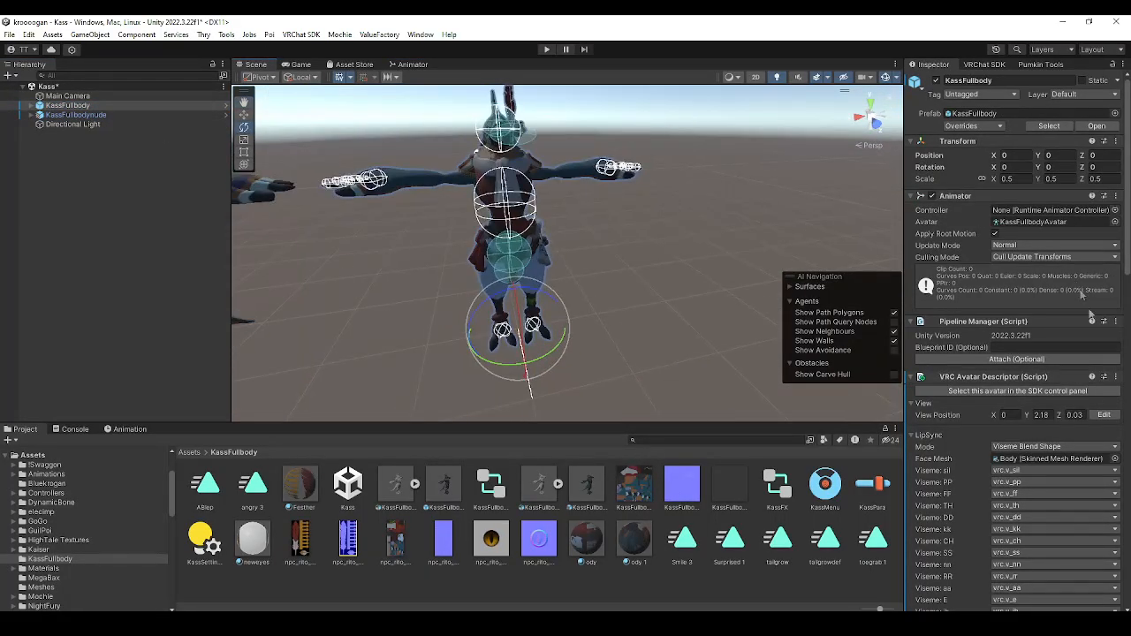
scroll(1068, 344, down, 7)
scroll(1056, 385, down, 10)
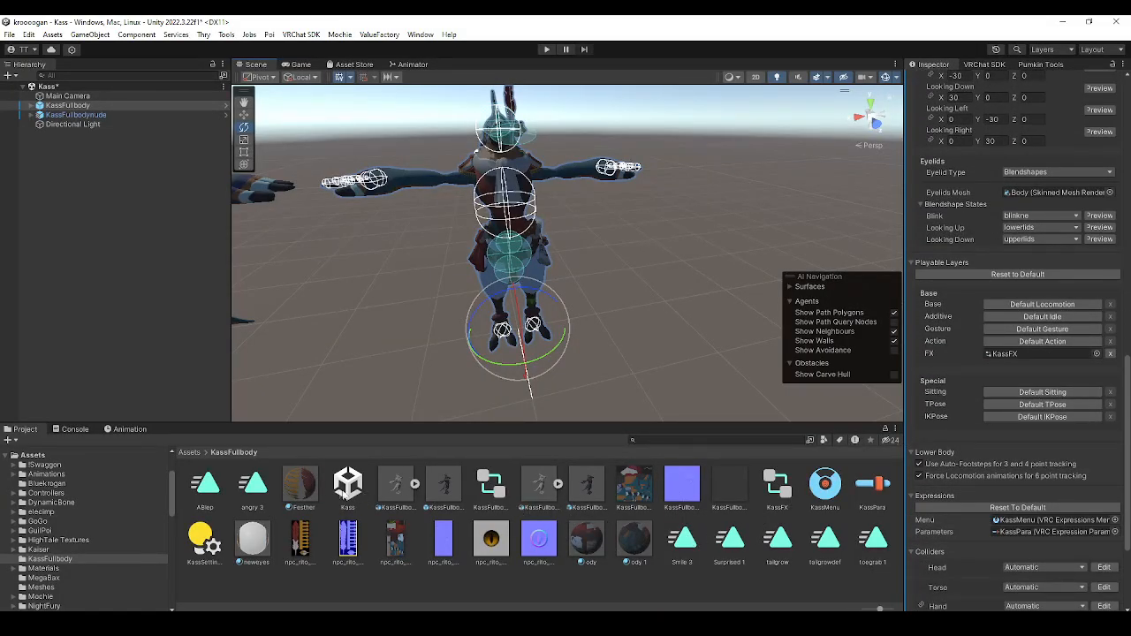
Add a control named Tailgrow to the KassMenu expressions menu and assign it the tailgrow float parameter
click(825, 485)
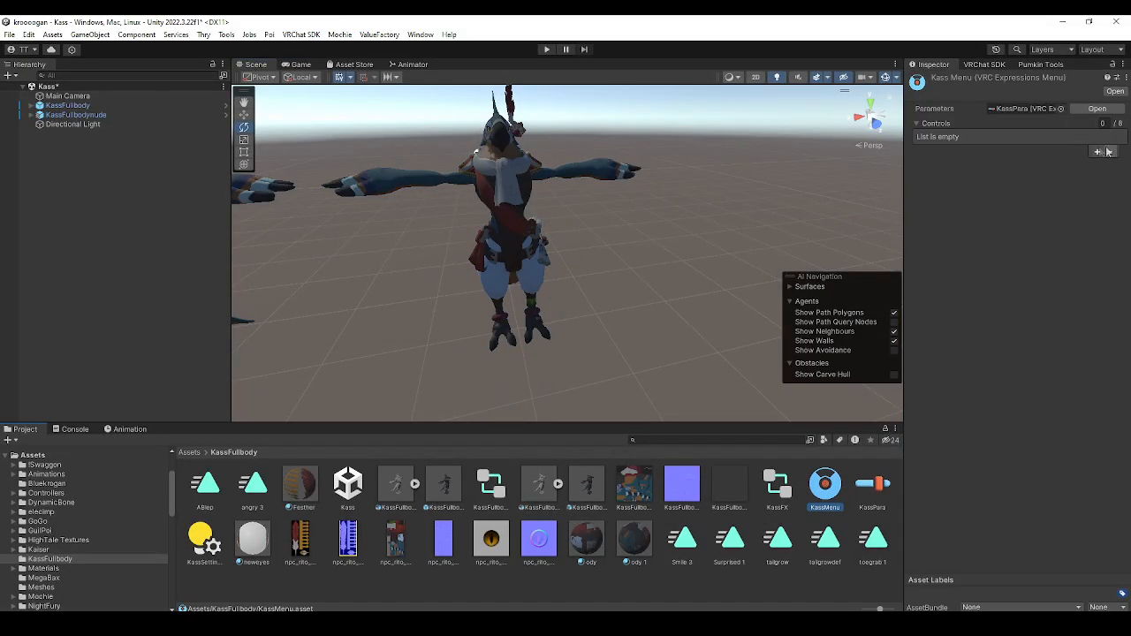
click(1098, 152)
click(1014, 170)
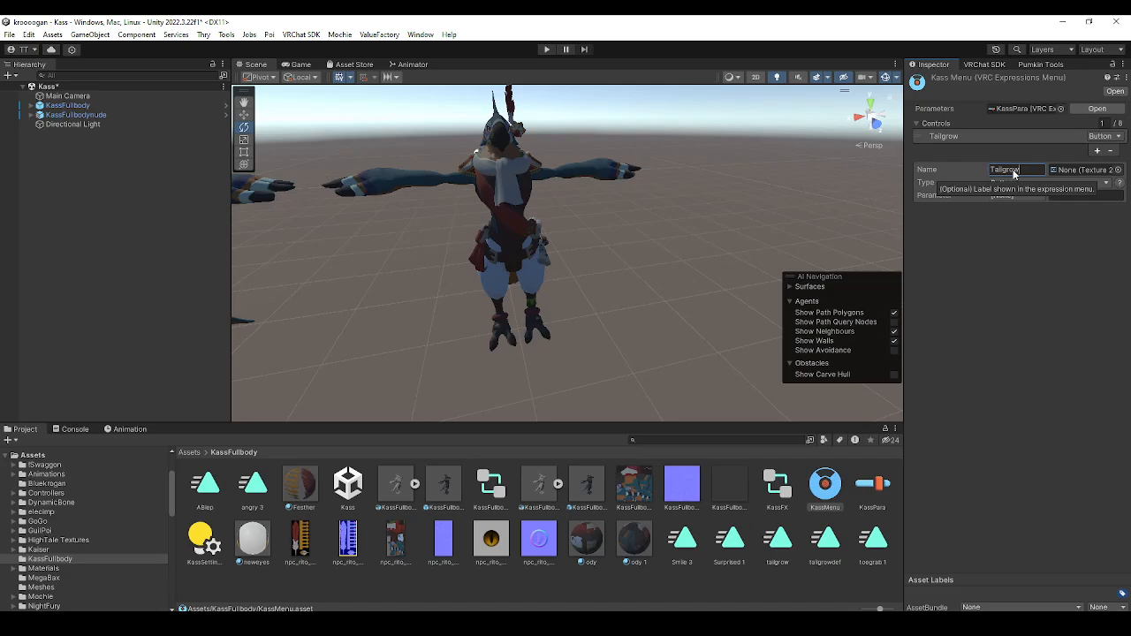
click(1003, 195)
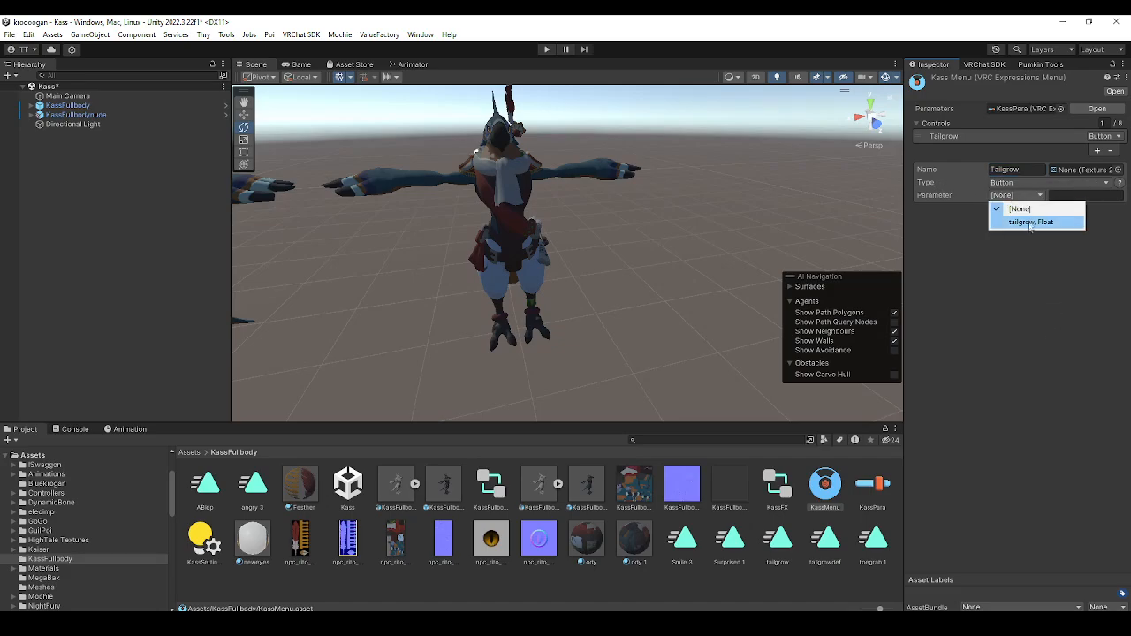
click(1029, 222)
right_drag(629, 279, 709, 248)
key(a)
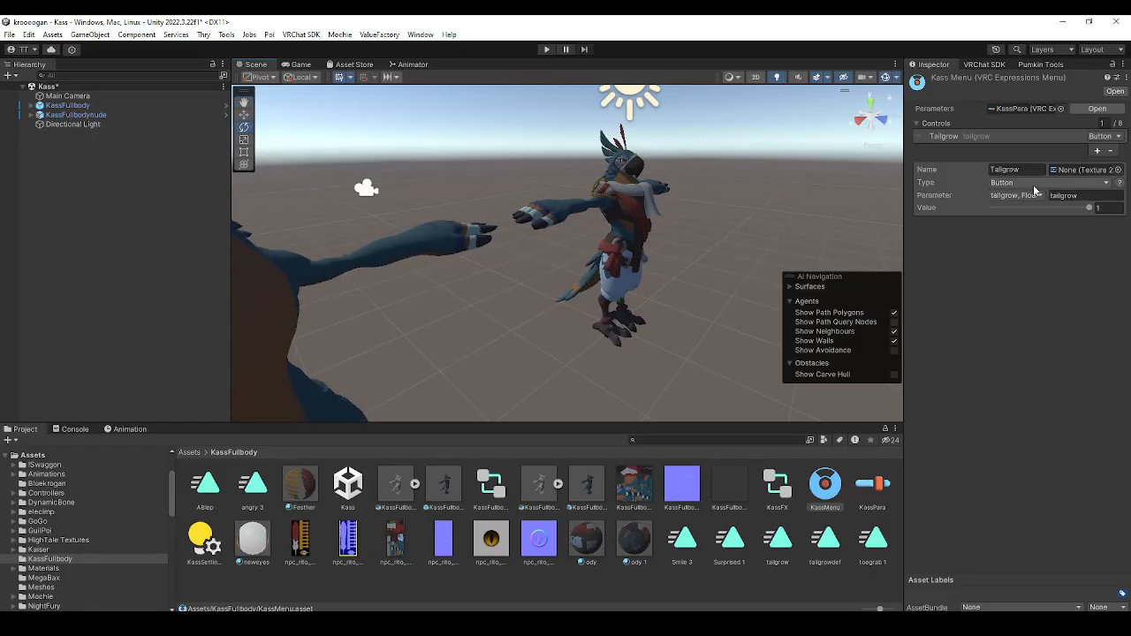
Make the Tailgrow control a RadialPuppet with tailgrow as its rotation parameter and its main parameter set to None
click(1034, 183)
click(1028, 262)
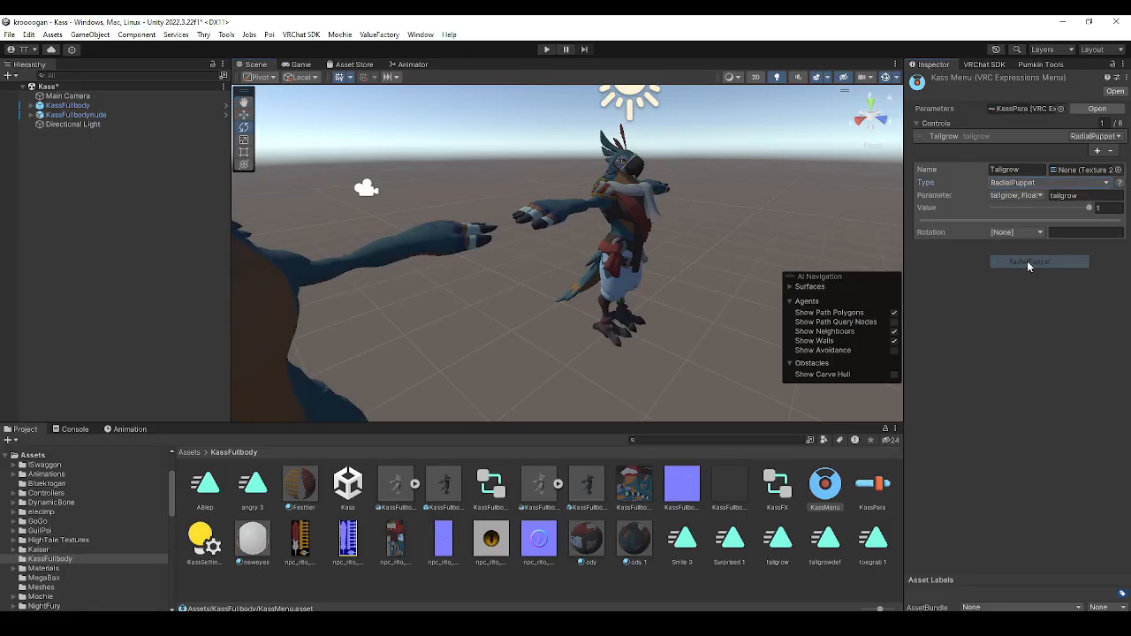
click(1043, 232)
click(1026, 258)
click(1025, 195)
click(1031, 209)
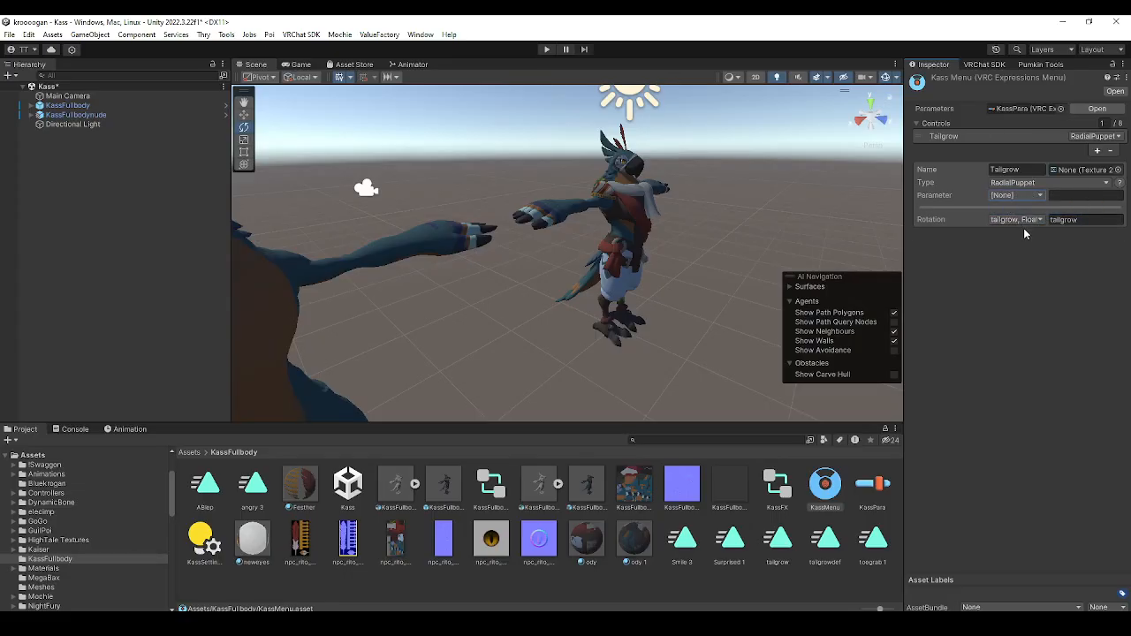
right_drag(758, 252, 701, 254)
middle_drag(701, 257, 687, 262)
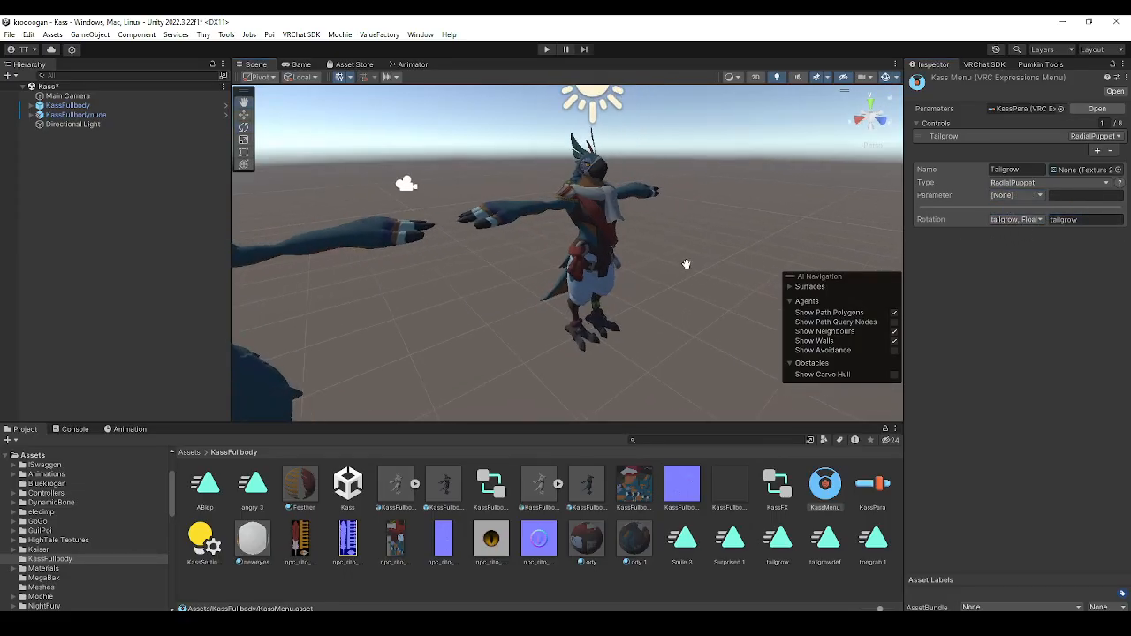
right_drag(752, 263, 705, 263)
middle_drag(733, 263, 689, 259)
right_drag(747, 260, 693, 263)
middle_drag(694, 263, 643, 267)
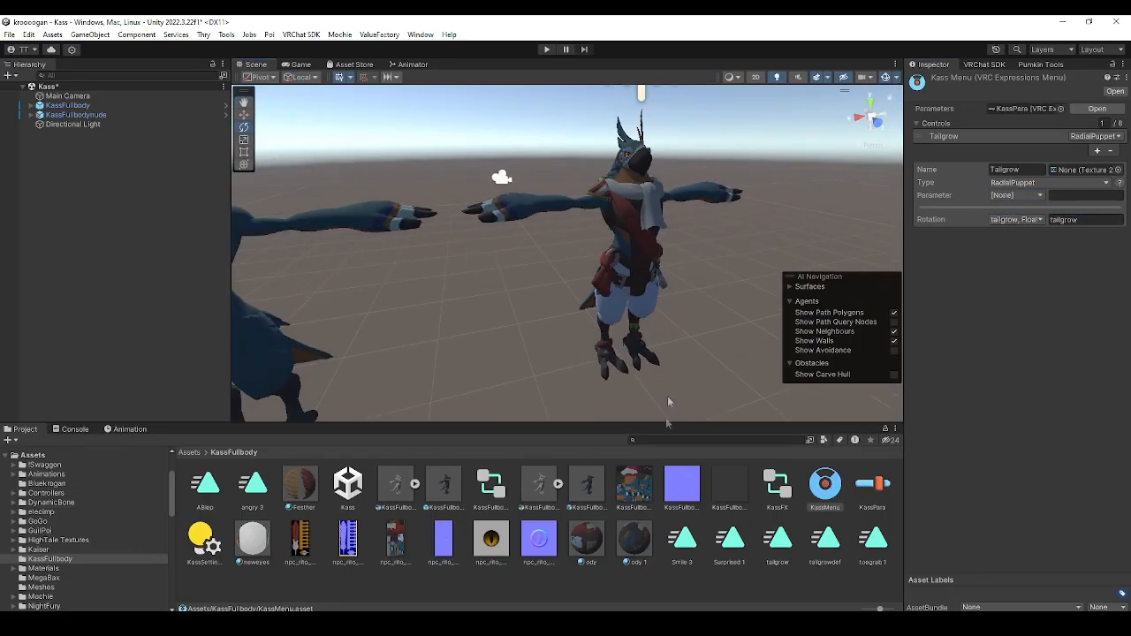
click(547, 49)
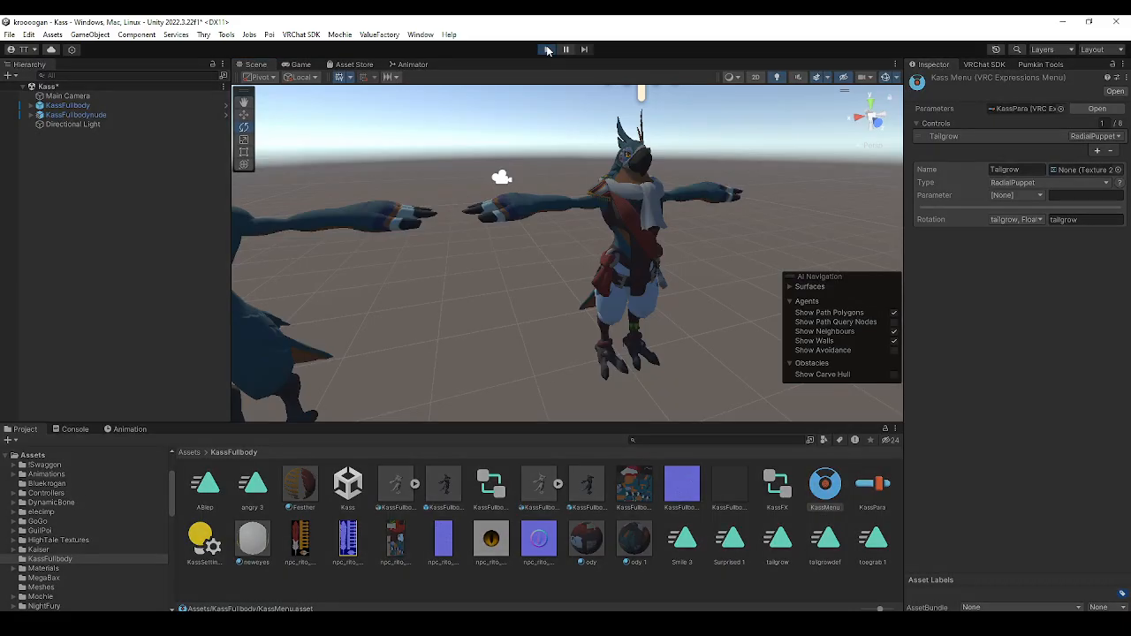
click(256, 64)
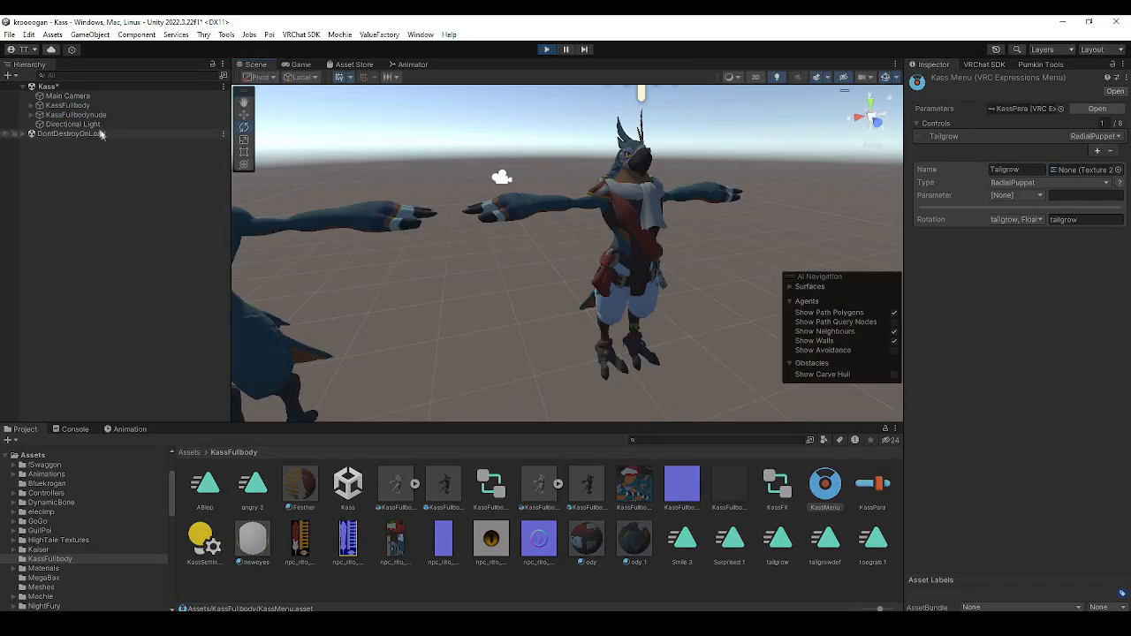
click(549, 53)
Add the Gesture Manager Emulator to the scene
click(179, 36)
mouse_move(303, 40)
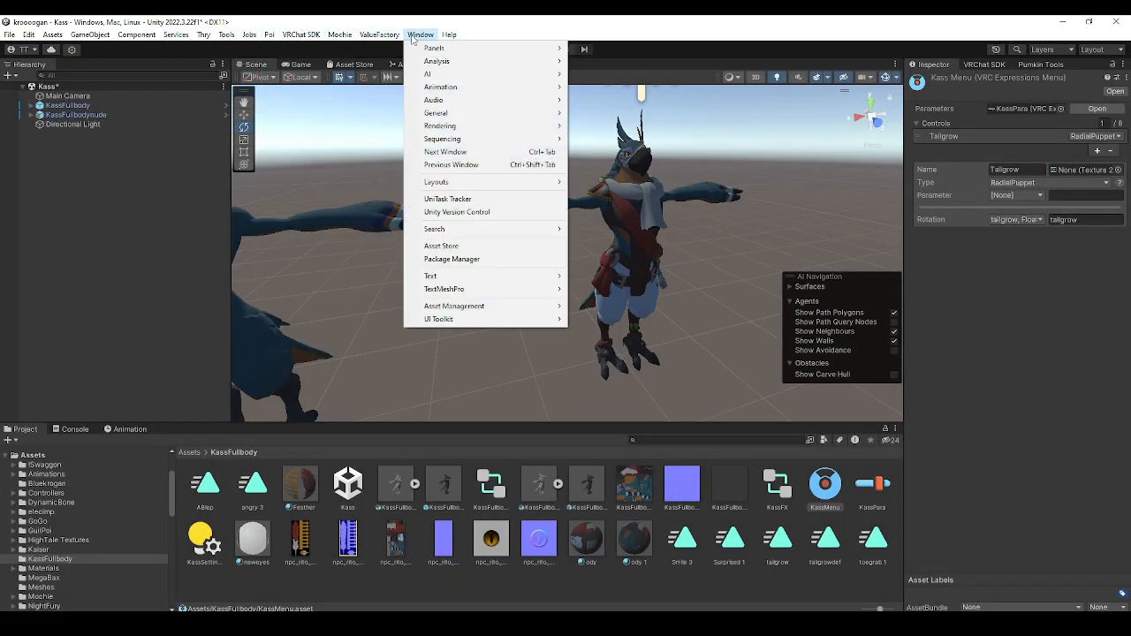
mouse_move(226, 35)
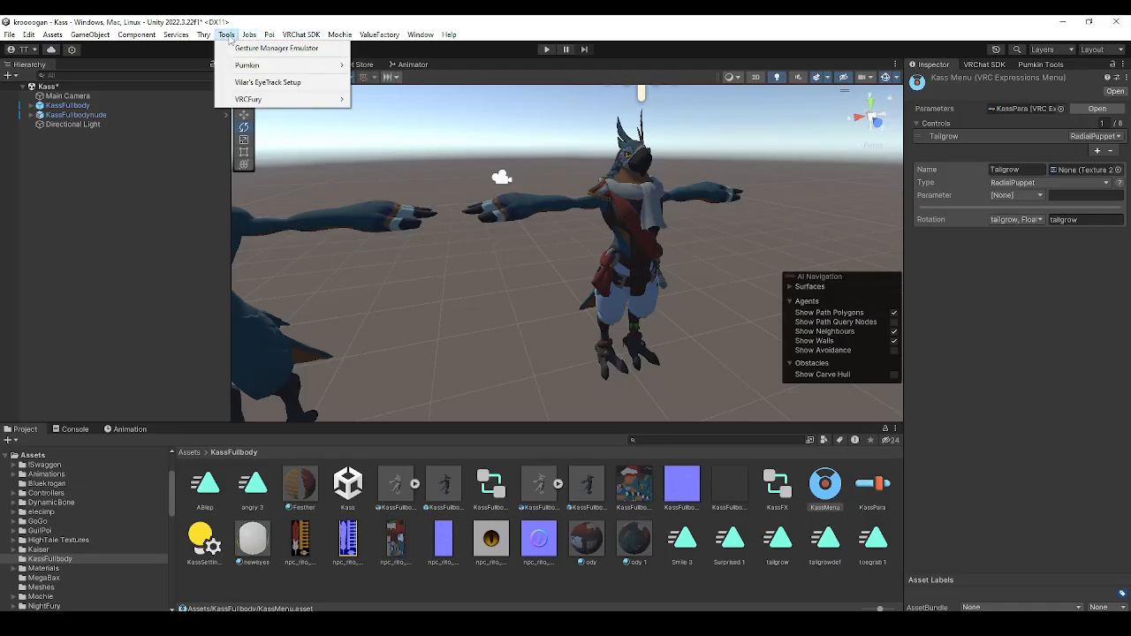
click(250, 48)
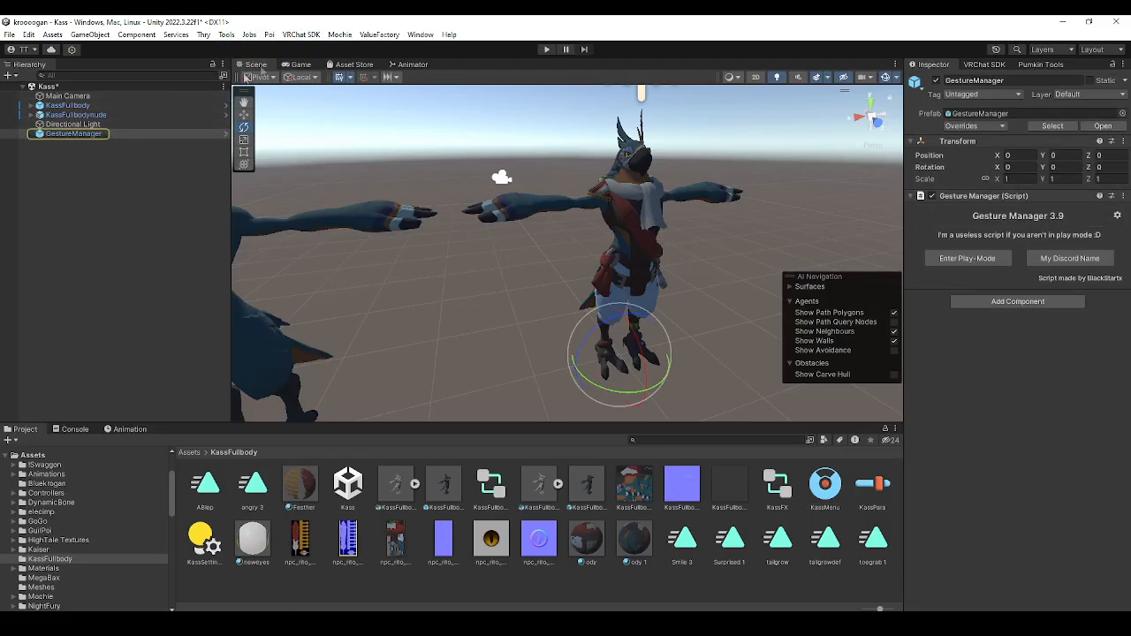
Enter play mode and test the Tailgrow dial from the Gesture Manager's Expressions menu while watching the avatar's tail in the scene
click(548, 49)
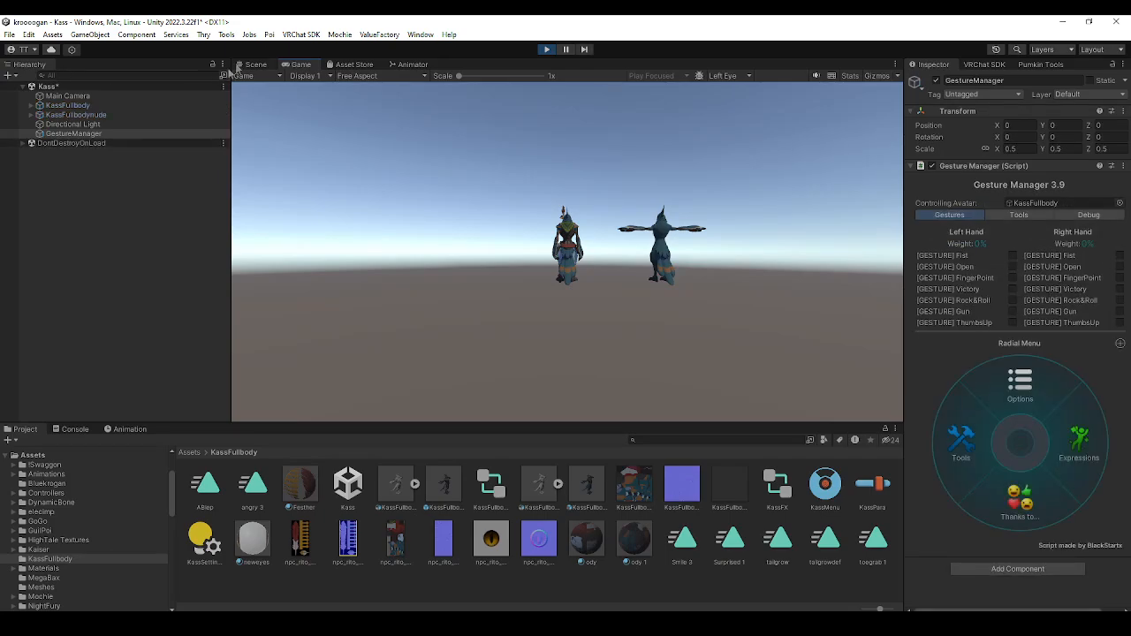
click(256, 65)
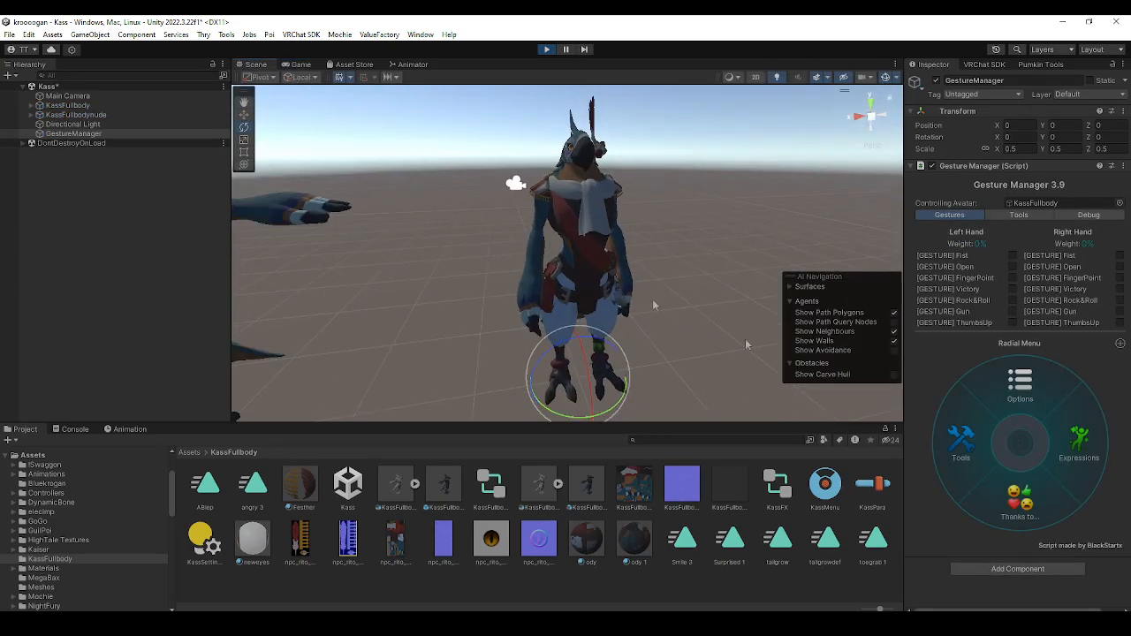
click(1094, 449)
middle_drag(451, 296, 656, 329)
right_drag(656, 329, 610, 292)
middle_drag(610, 292, 636, 252)
click(954, 477)
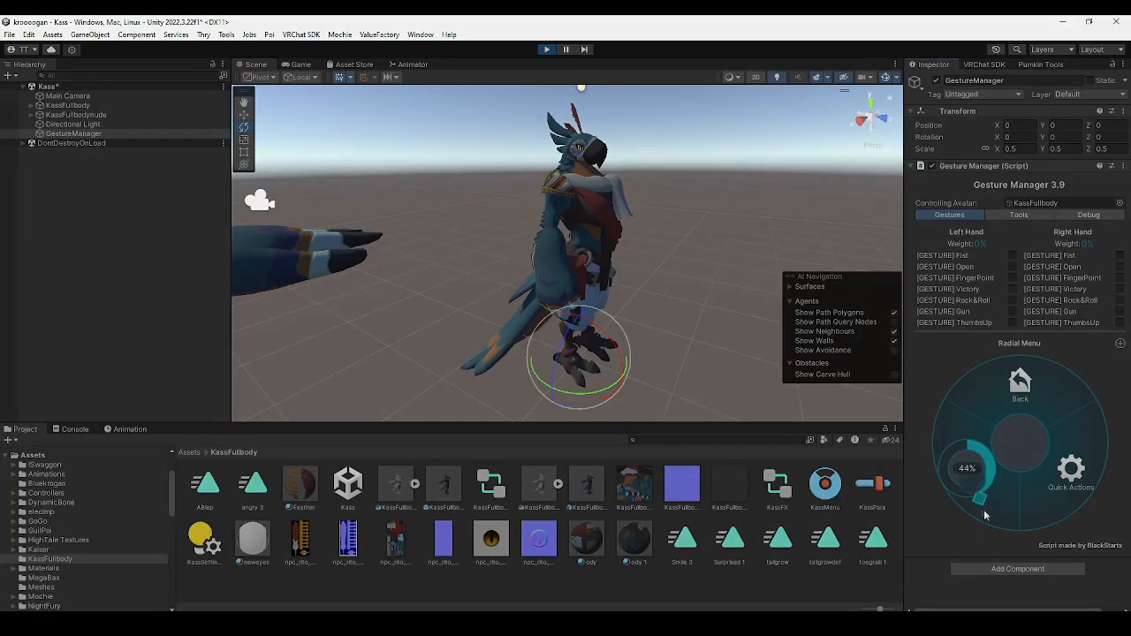